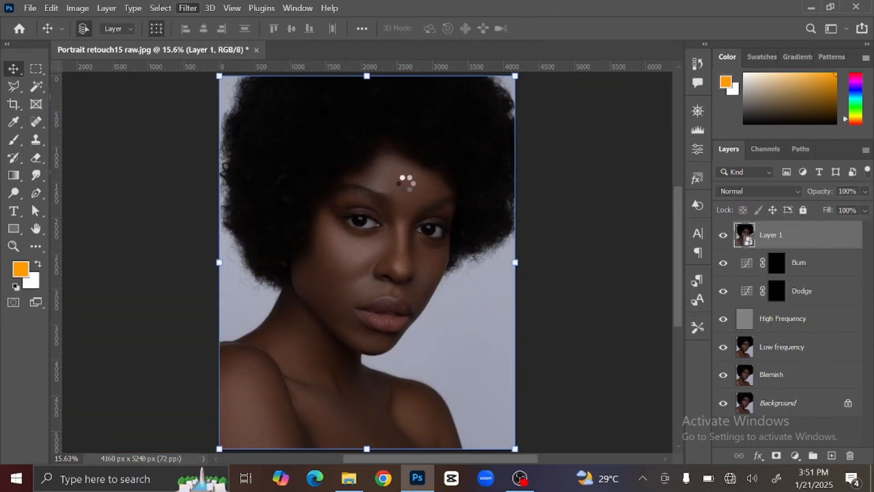
- In the Camera Raw Filter, set Exposure to +0.15 and raise the Texture and Clarity effects slightly
drag(684, 229, 686, 229)
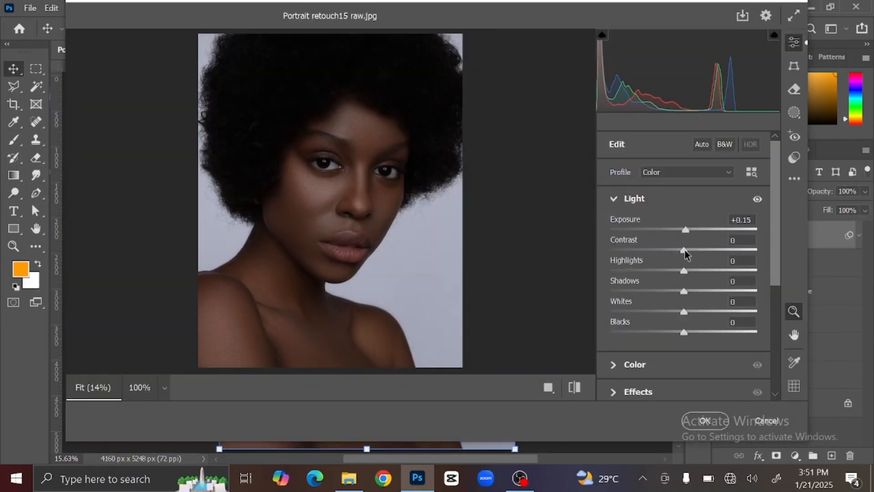
click(613, 199)
click(613, 225)
click(613, 226)
click(613, 253)
drag(683, 283, 696, 283)
drag(684, 304, 693, 303)
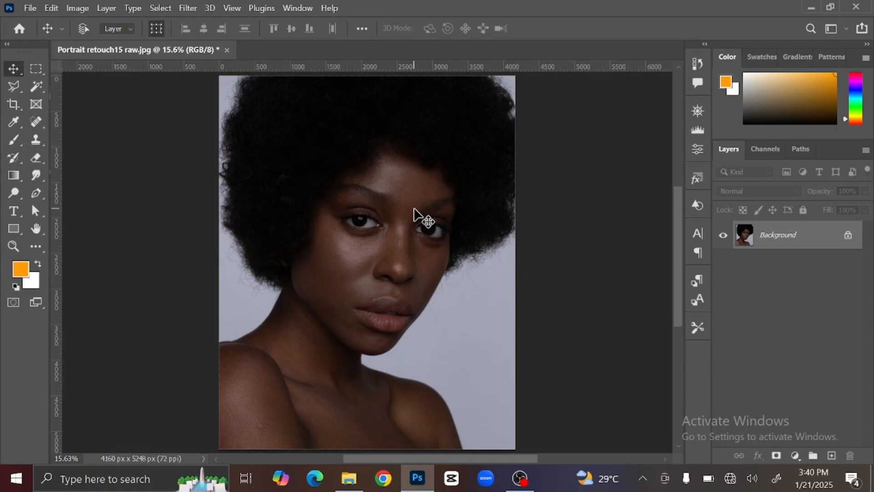
- Duplicate the Background layer and rename the copy Blemish
key(ctrl+j)
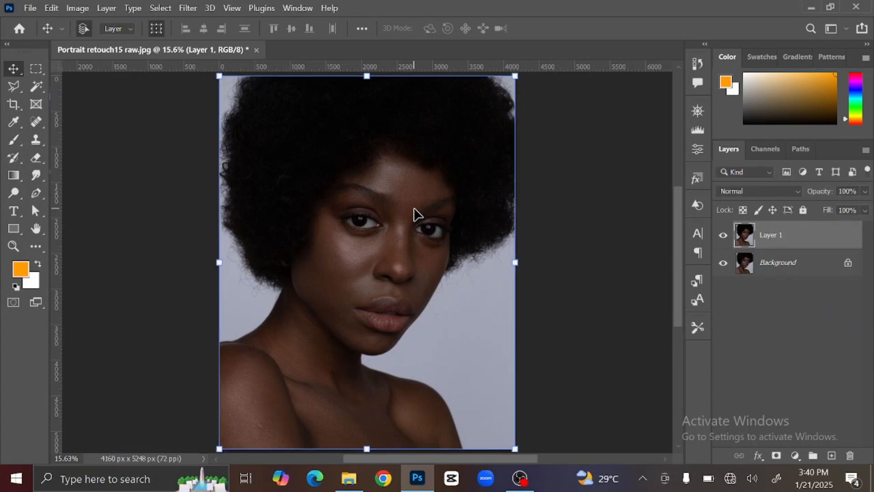
double_click(776, 242)
text(Blemish)
key(Return)
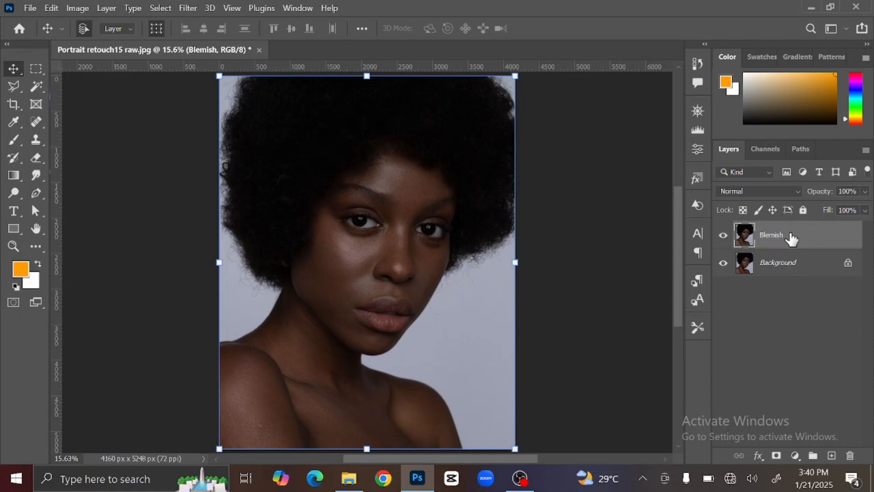
- Heal the blemishes on the side of the nose and the cheek with the Spot Healing Brush at size 40
click(36, 122)
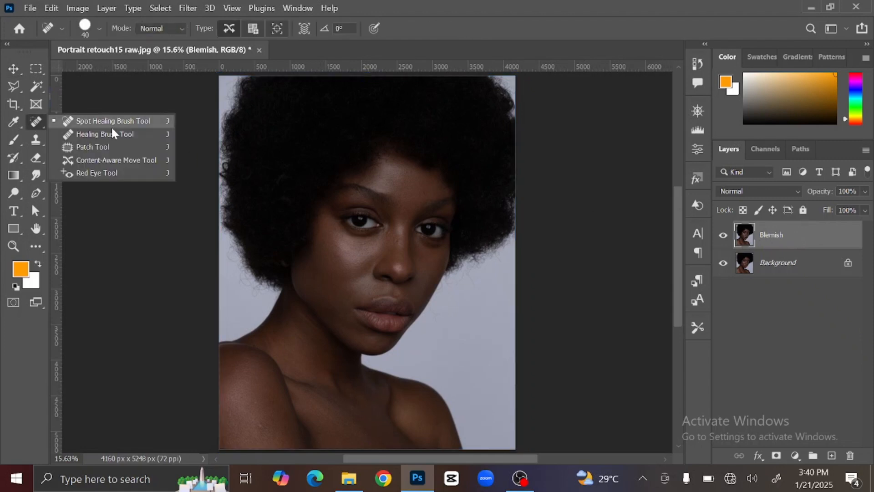
click(124, 122)
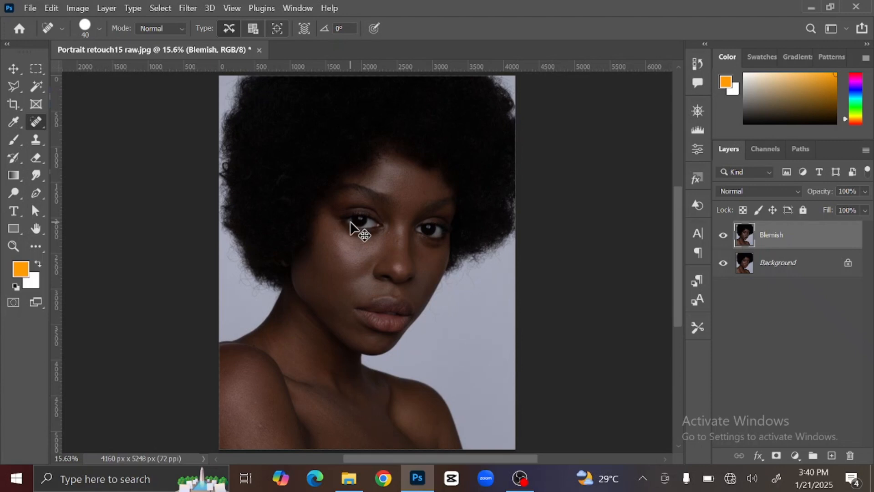
scroll(350, 220, up, 4)
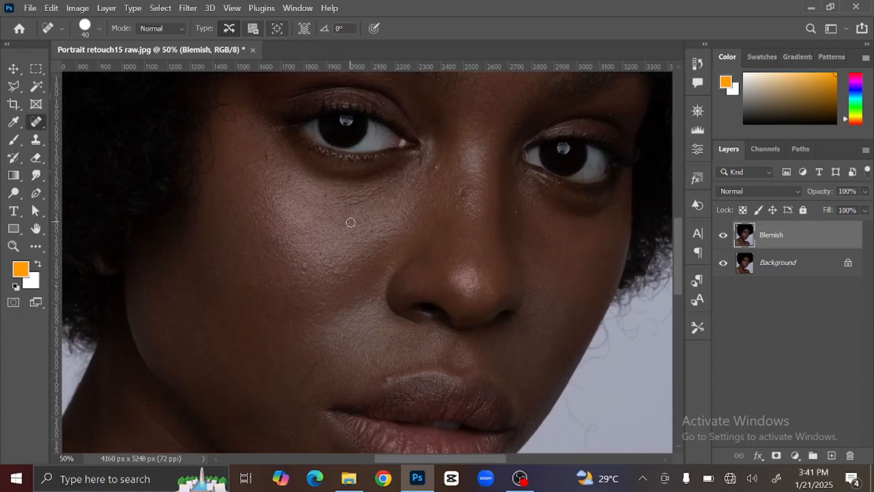
drag(350, 222, 309, 308)
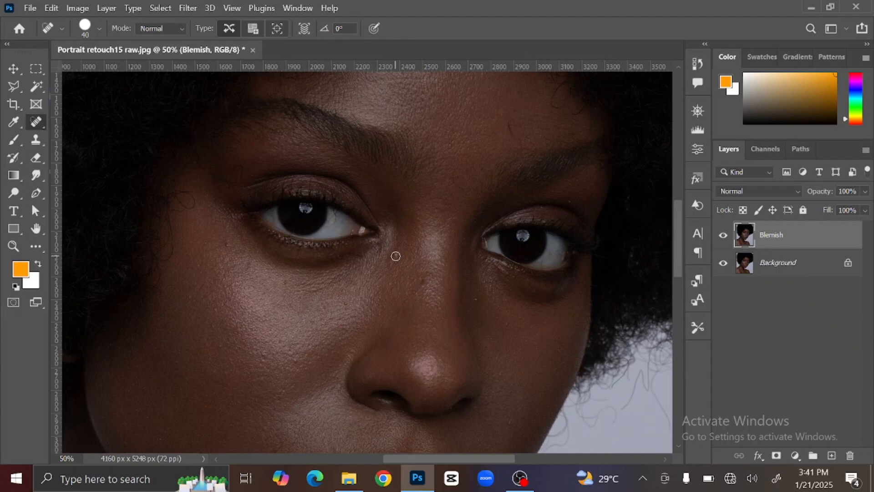
click(423, 280)
drag(392, 297, 410, 261)
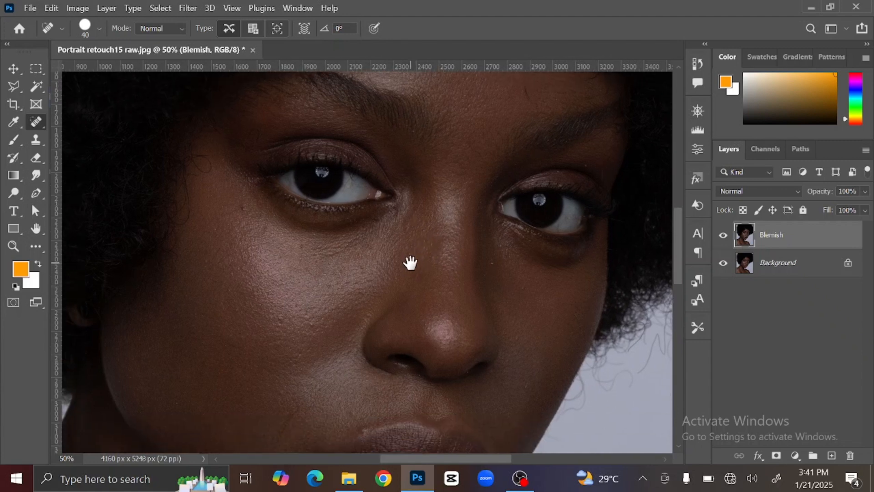
click(307, 317)
- Heal the marks and stray hairs on the forehead up to the hairline
drag(521, 101, 460, 214)
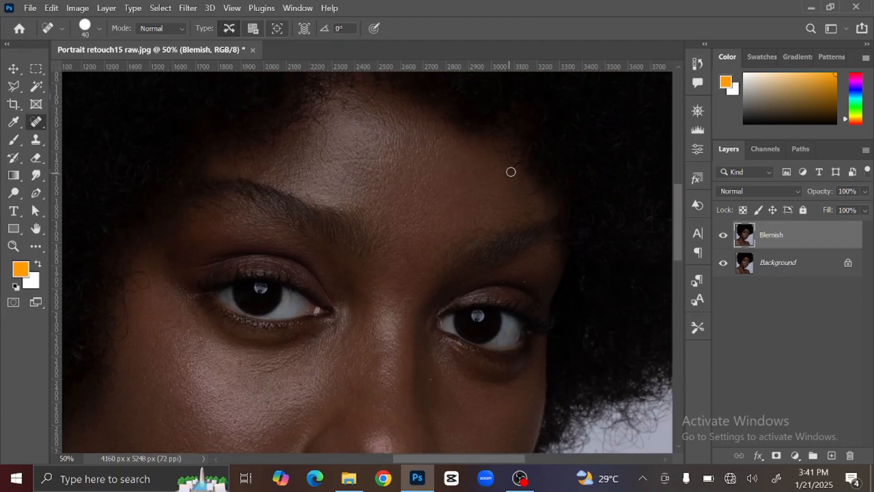
drag(417, 204, 453, 254)
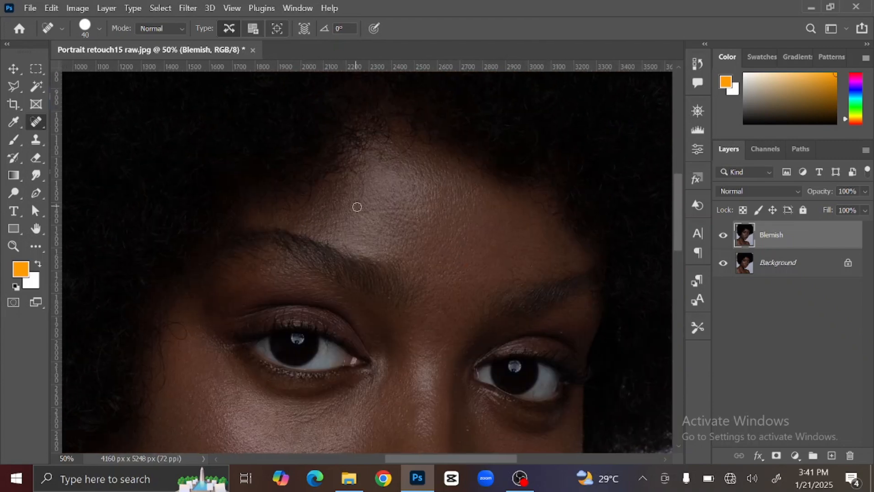
drag(357, 207, 360, 178)
drag(384, 161, 409, 144)
- Heal the remaining spots on the cheek beneath the eye and beside the temple
drag(443, 369, 446, 193)
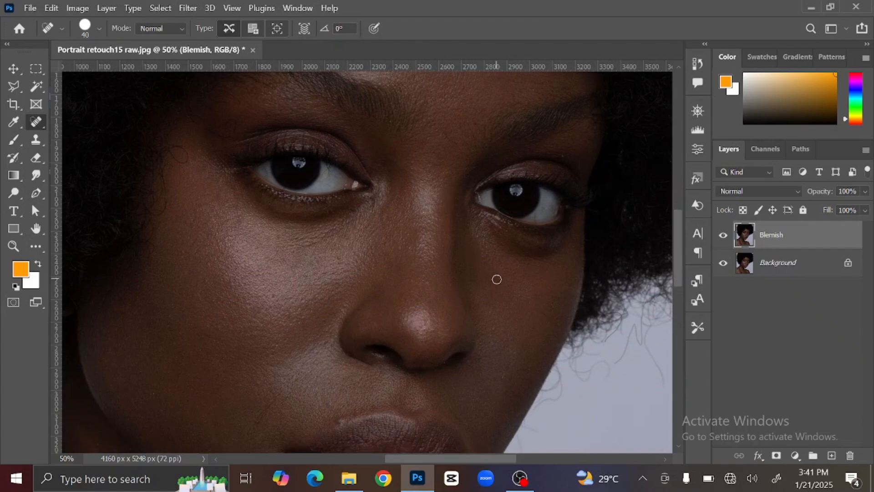
drag(500, 346, 511, 268)
drag(391, 328, 370, 269)
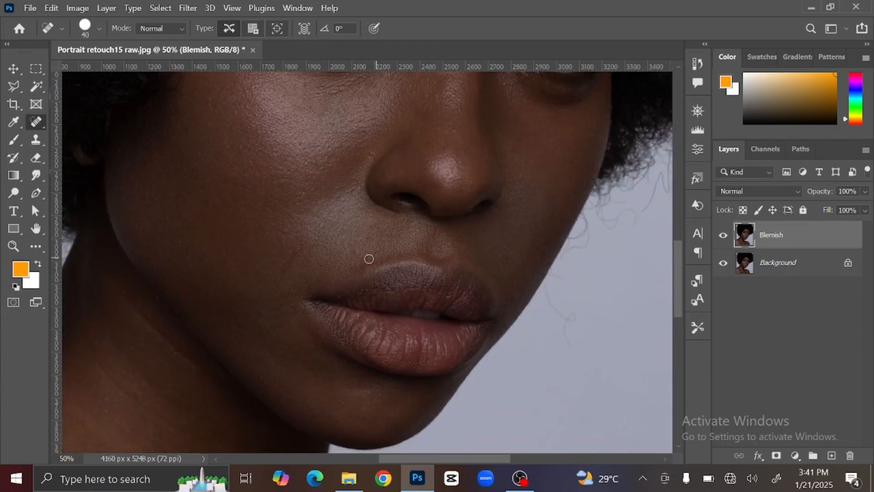
drag(398, 228, 458, 269)
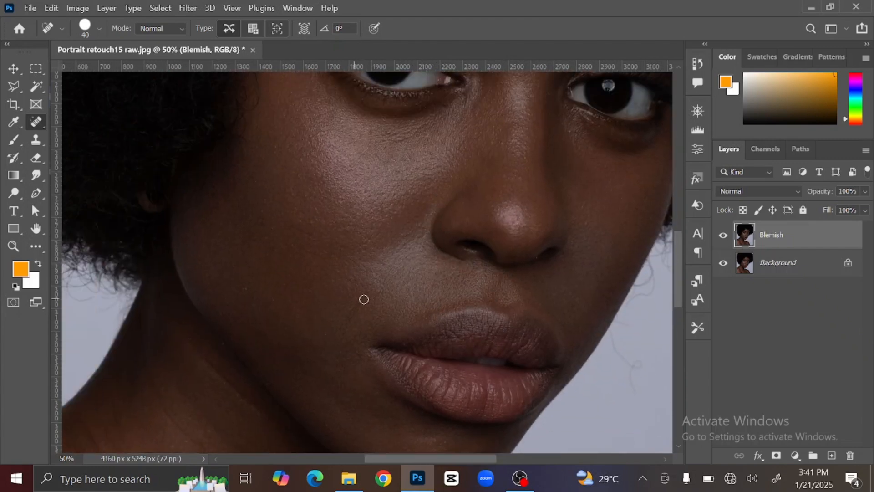
drag(333, 233, 363, 269)
drag(395, 205, 357, 272)
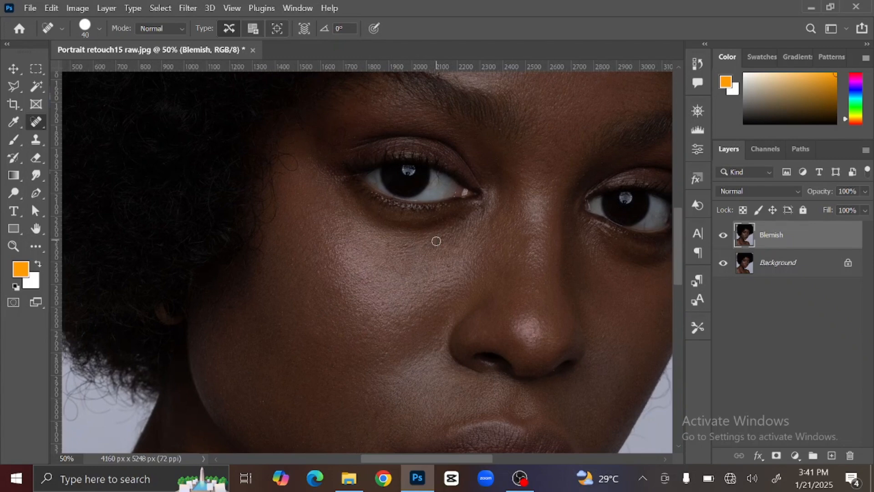
click(392, 245)
drag(291, 157, 288, 178)
drag(318, 134, 348, 148)
drag(405, 183, 390, 146)
- Enlarge the Spot Healing Brush to 70 and heal the blemishes on the near shoulder
drag(423, 326, 424, 189)
drag(389, 258, 377, 111)
drag(332, 328, 450, 207)
key(bracketright)
key(bracketright)
key(bracketright)
drag(273, 357, 263, 337)
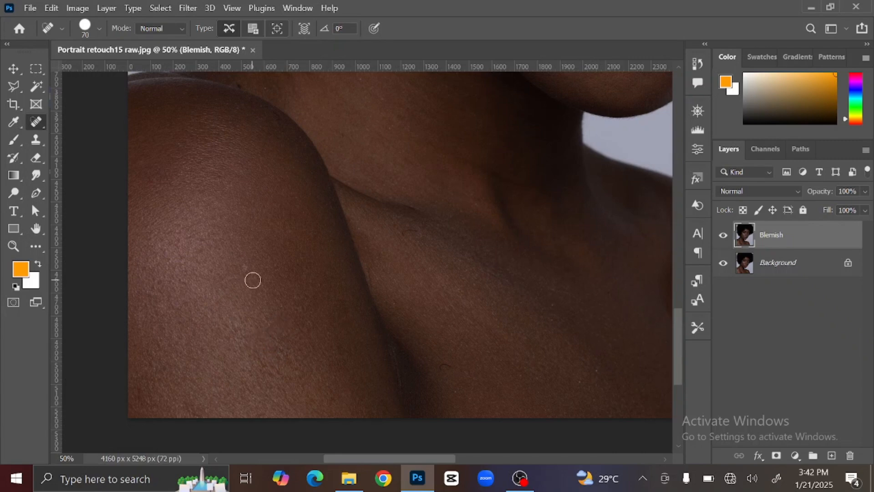
click(246, 268)
- Heal the small marks on the chest and below the collarbone
drag(348, 208, 229, 177)
drag(330, 336, 362, 337)
drag(348, 223, 349, 260)
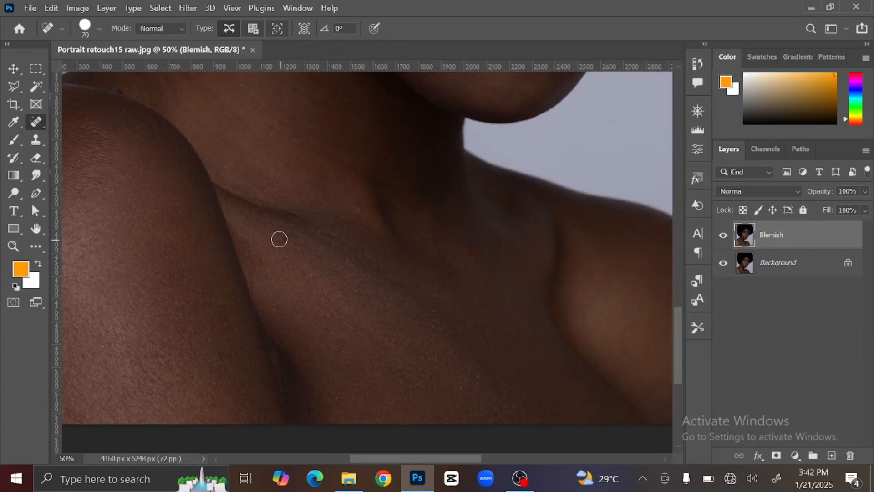
drag(279, 239, 296, 237)
drag(381, 273, 386, 310)
- Heal the blemishes on the upper chest and the far shoulder
drag(424, 287, 170, 176)
drag(370, 275, 385, 280)
drag(454, 269, 453, 254)
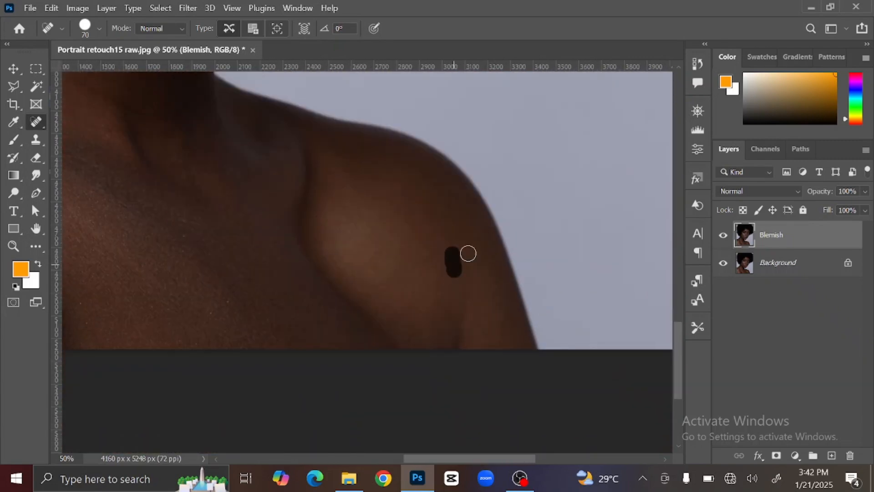
- Heal the remaining spot on the bridge of the nose and switch to the Move tool
mouse_move(220, 227)
mouse_down()
mouse_move(445, 314)
mouse_move(439, 325)
mouse_up()
drag(372, 268, 400, 380)
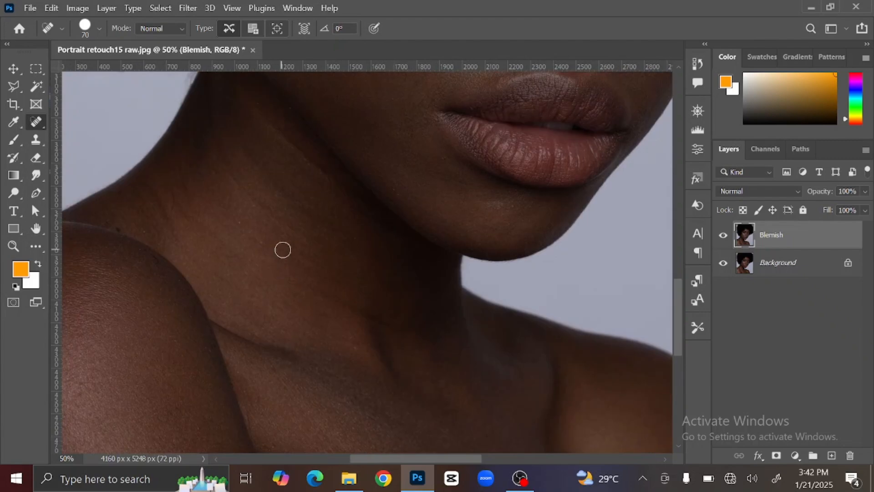
drag(361, 77, 273, 190)
drag(440, 324, 395, 273)
mouse_move(403, 198)
mouse_down()
mouse_move(415, 246)
mouse_move(346, 421)
mouse_up()
click(397, 239)
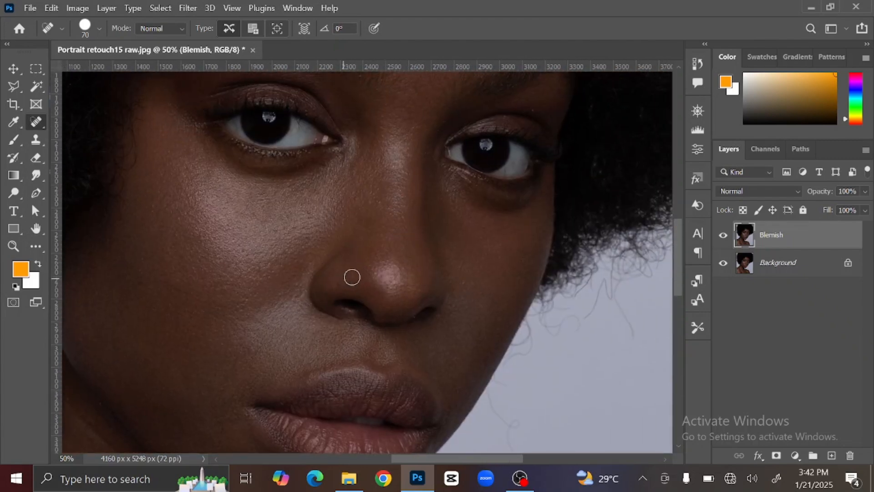
drag(448, 129, 438, 279)
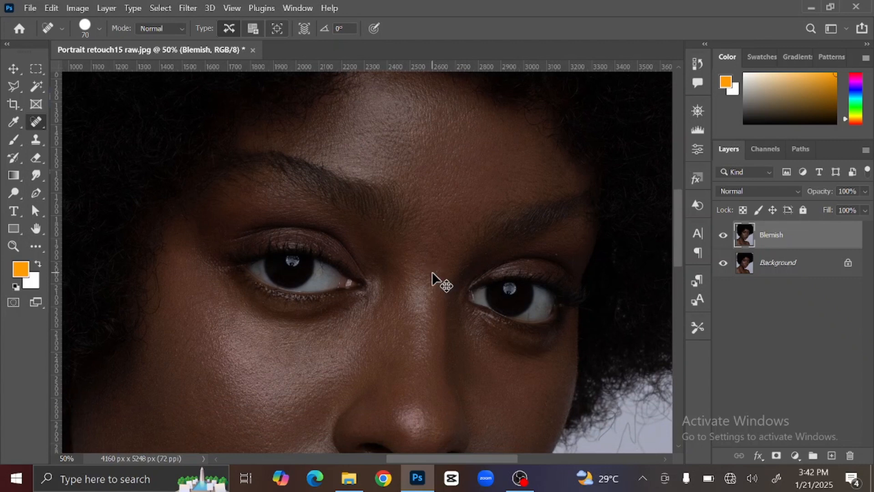
key(ctrl+0)
click(13, 68)
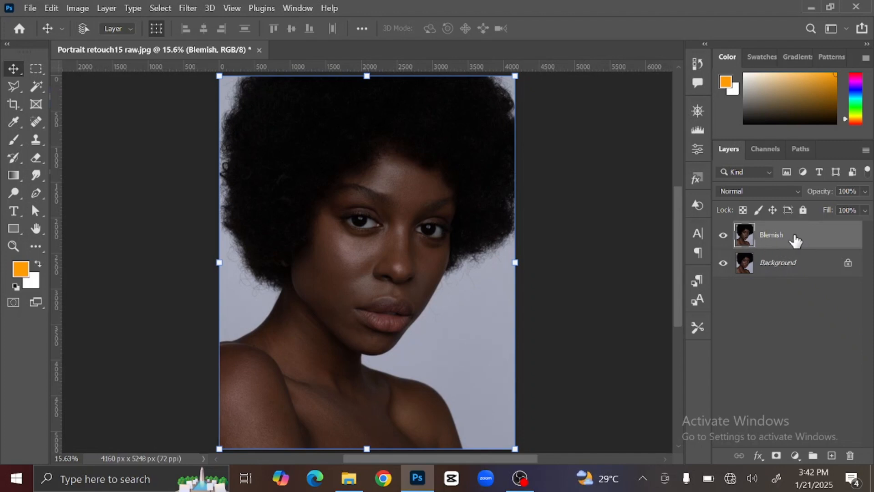
- Duplicate the Blemish layer twice, naming the upper copy High Frequency and the lower copy Low frequency
key(ctrl+j)
key(ctrl+j)
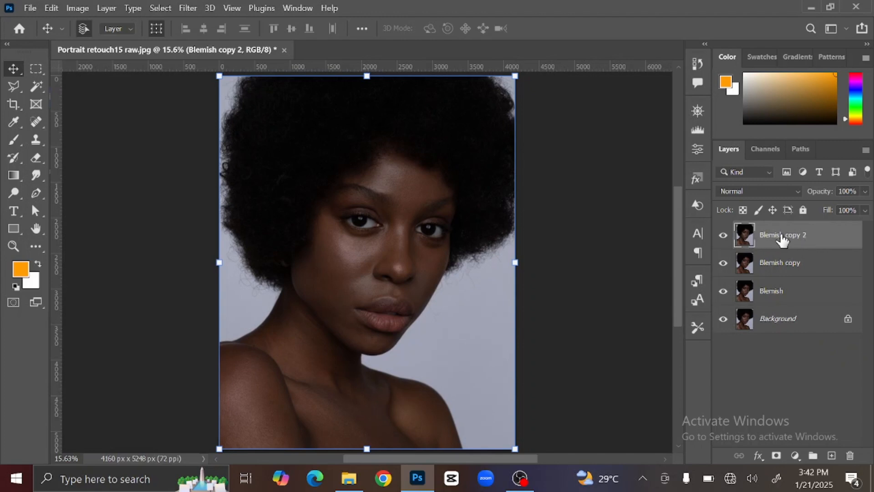
double_click(781, 235)
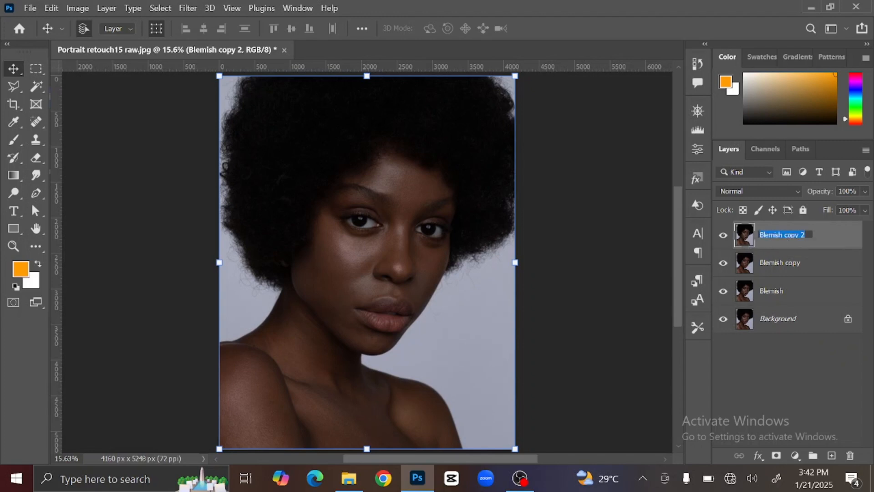
text(High Frequency)
key(Return)
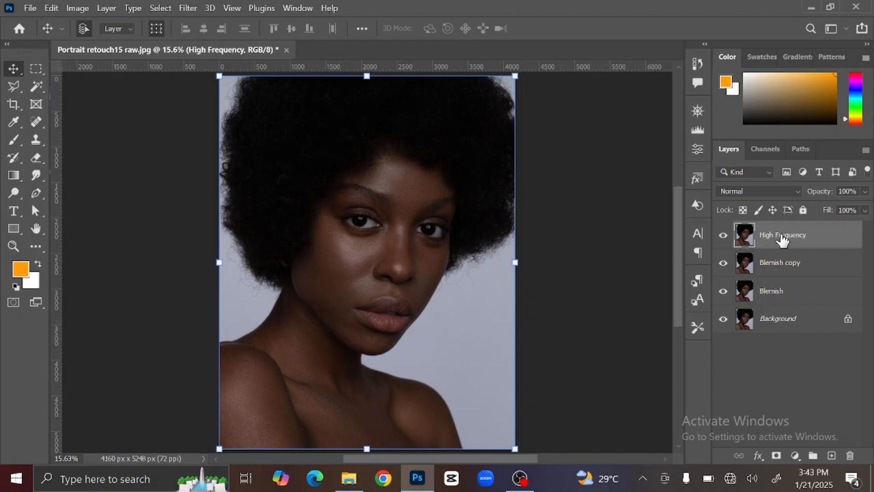
double_click(779, 262)
text(Low frequency)
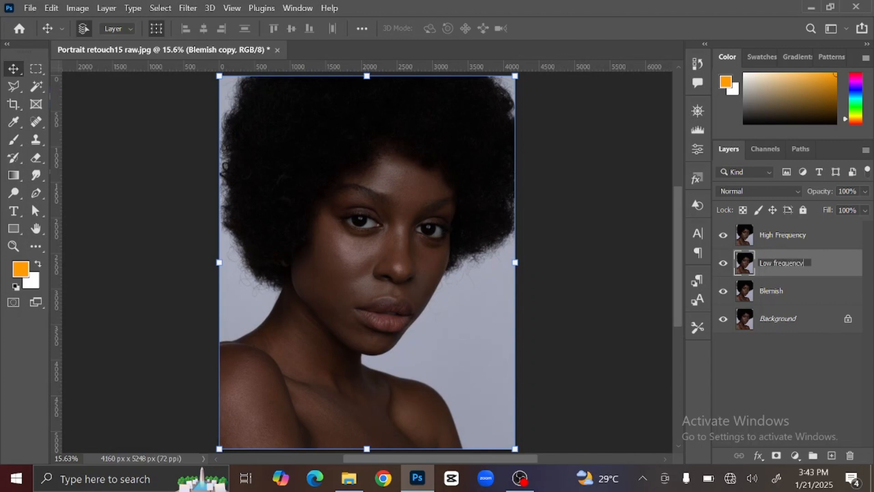
key(Return)
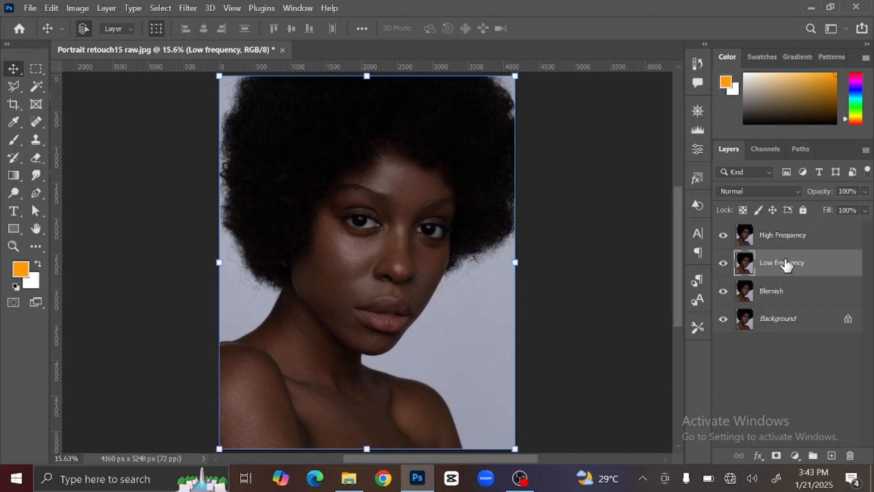
- Hide the High Frequency layer and apply a Gaussian Blur with a 15-pixel radius to the Low frequency layer
click(724, 236)
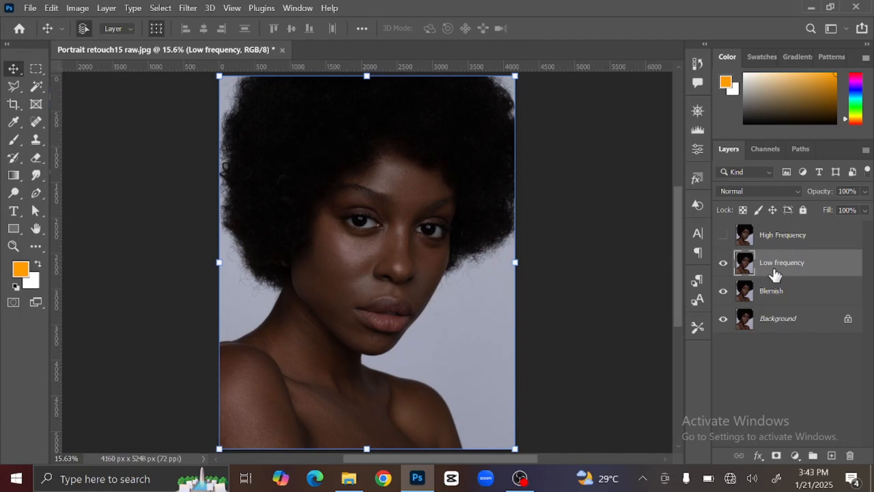
click(187, 7)
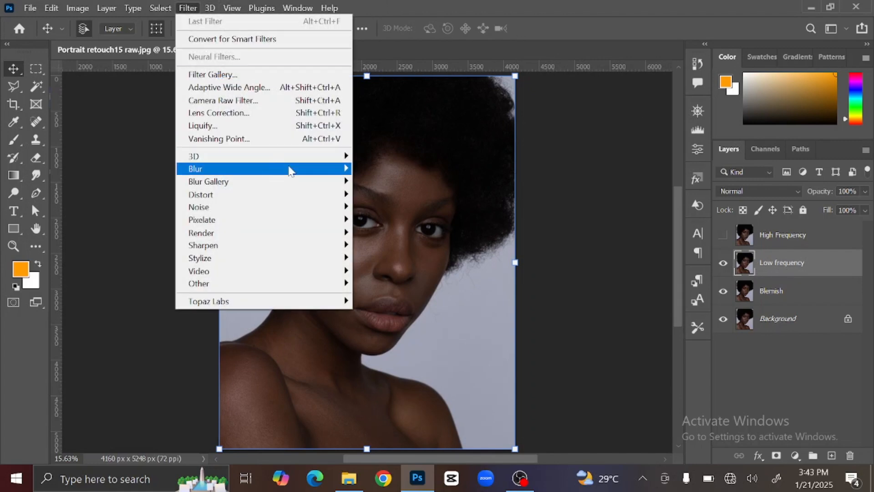
mouse_move(289, 170)
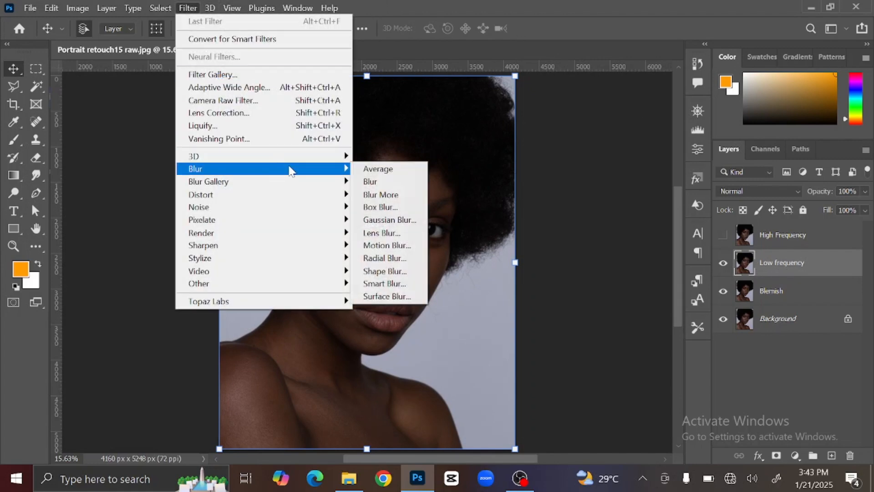
click(390, 220)
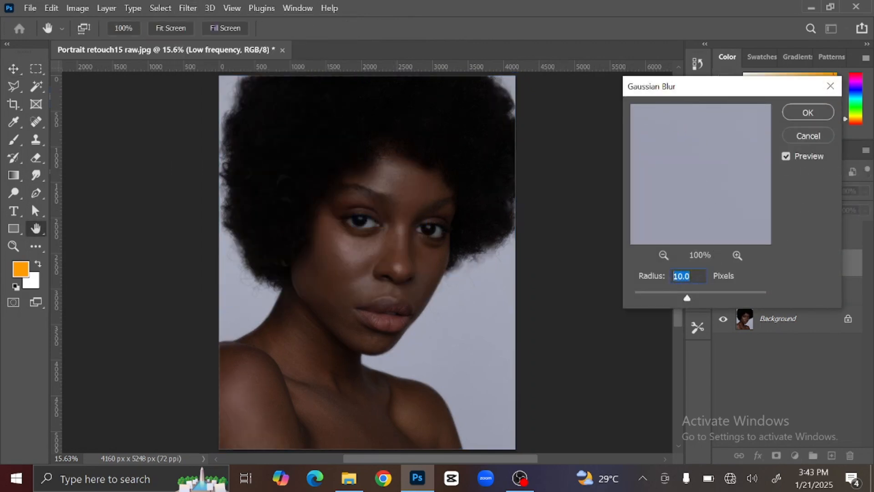
text(15)
click(797, 114)
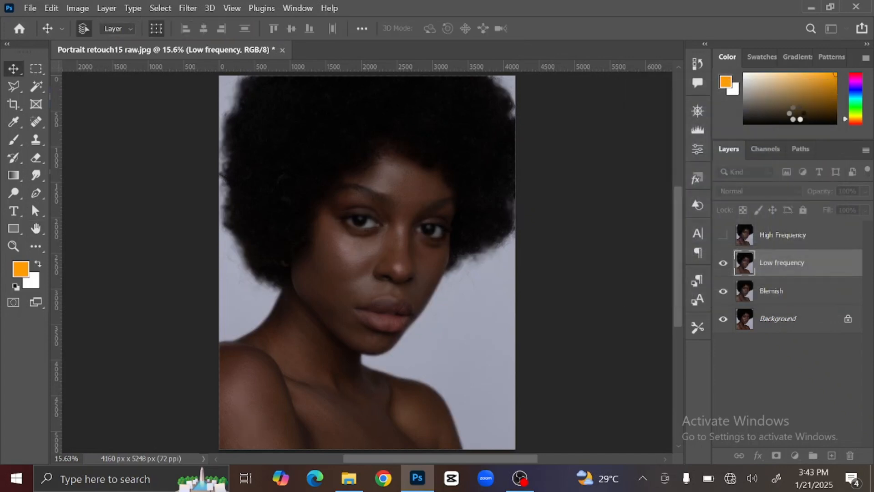
- Show the High Frequency layer and start Apply Image on it with Low frequency as the source layer
click(723, 235)
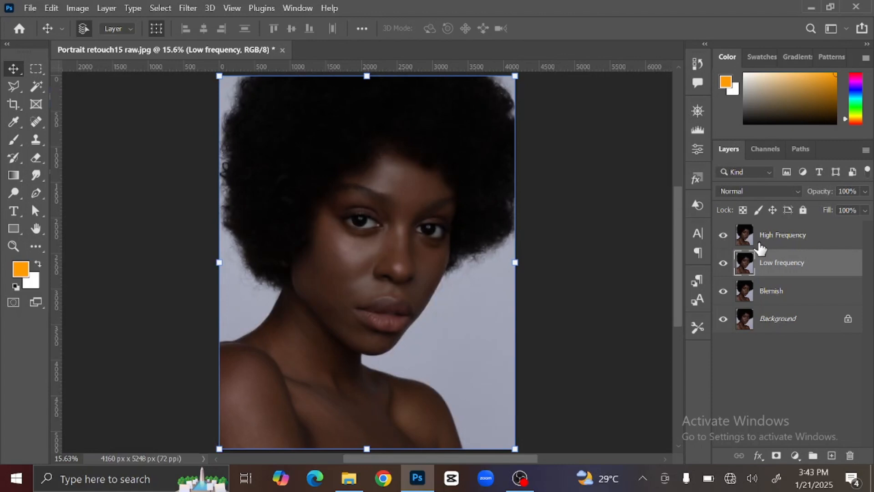
click(809, 237)
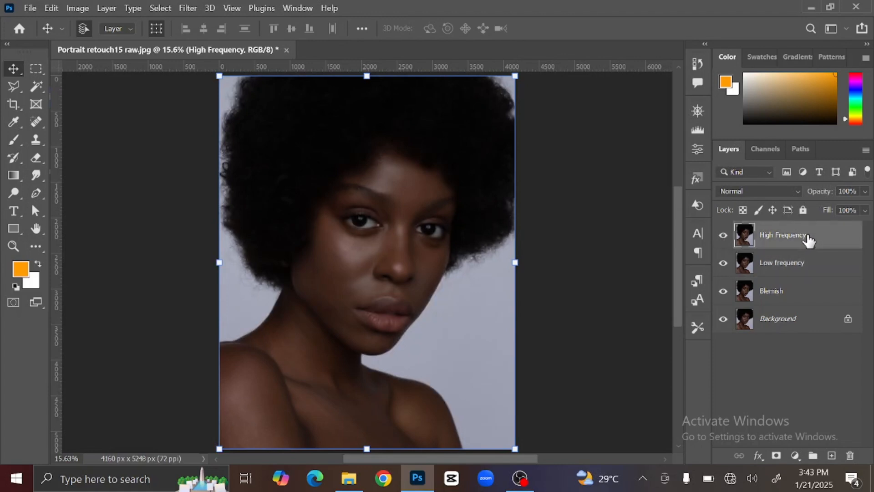
click(79, 8)
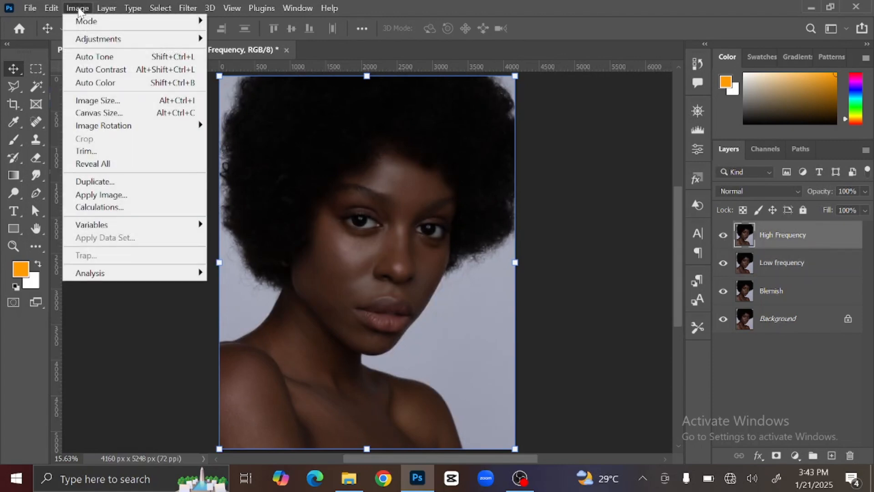
click(128, 195)
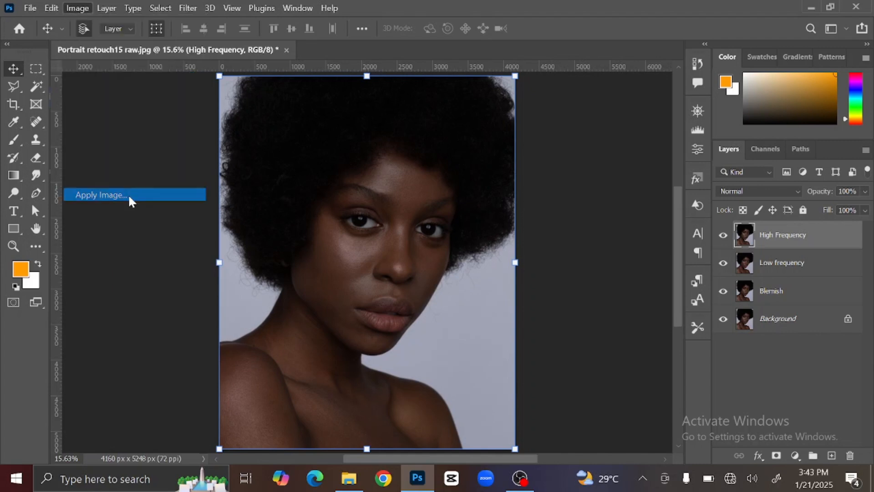
drag(645, 45, 635, 45)
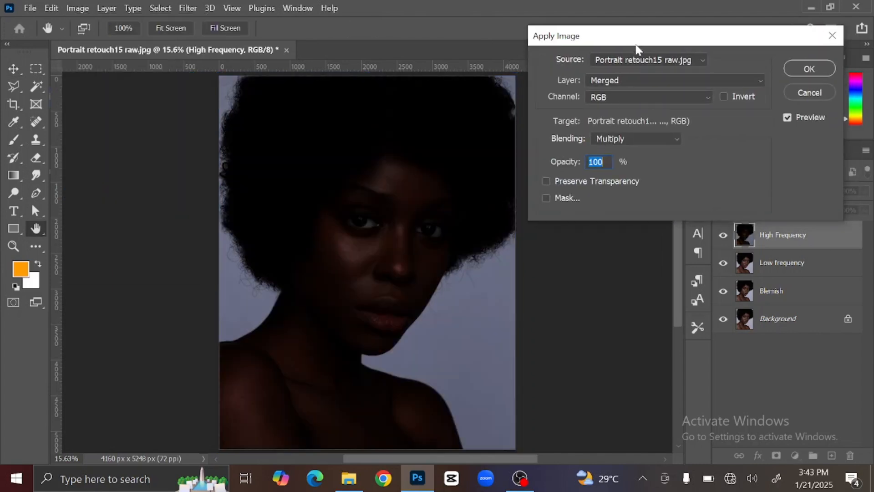
click(624, 81)
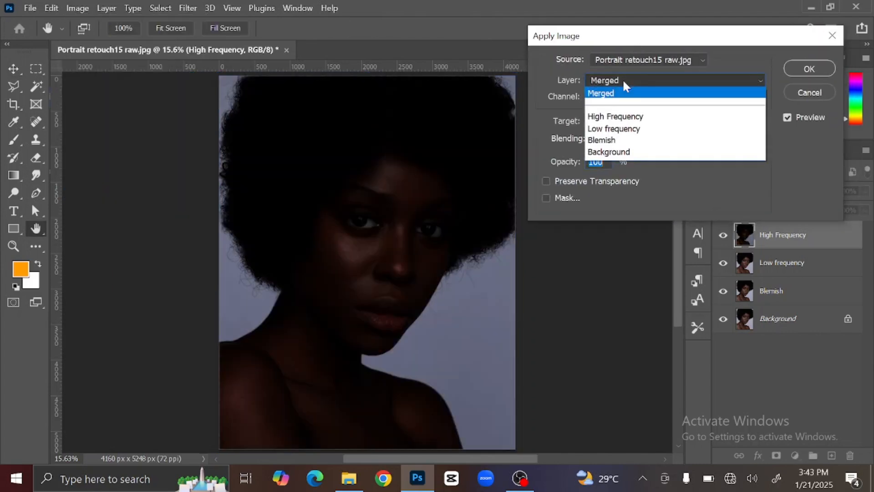
click(633, 130)
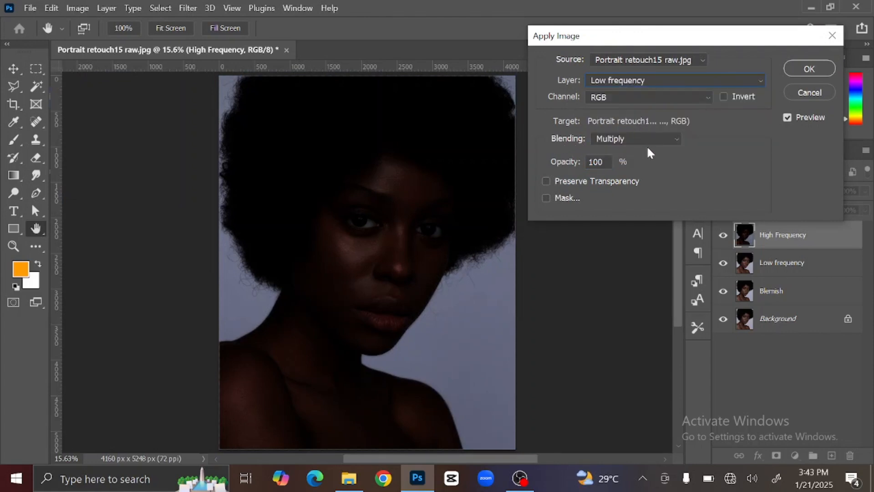
- Apply the image with Subtract blending, scale 2 and offset 128, and set the High Frequency layer's blend mode to Linear Light
click(646, 139)
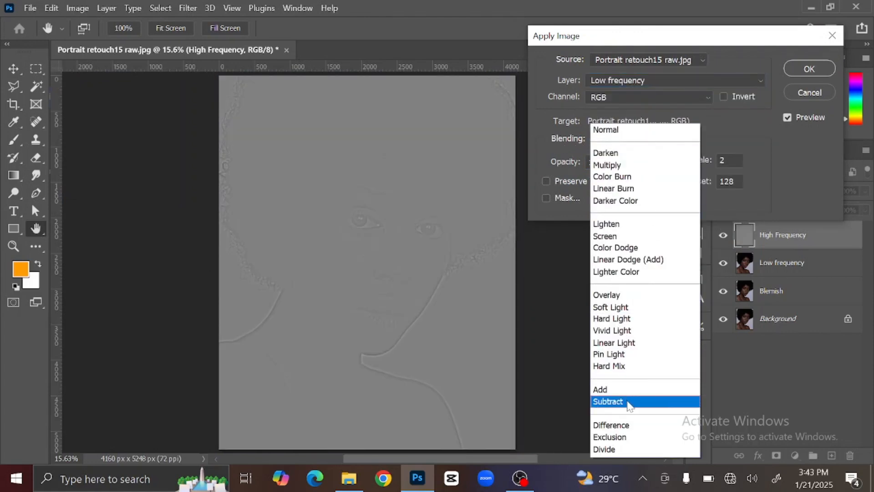
click(629, 405)
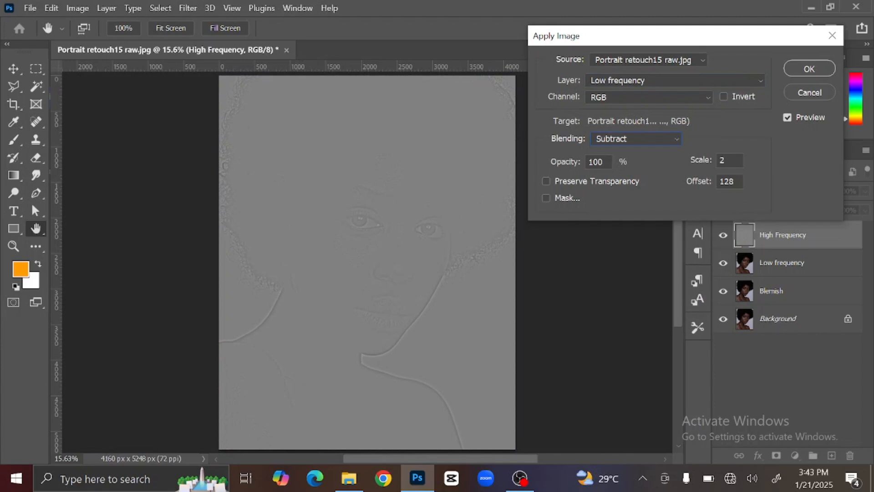
double_click(724, 160)
key(Tab)
click(792, 73)
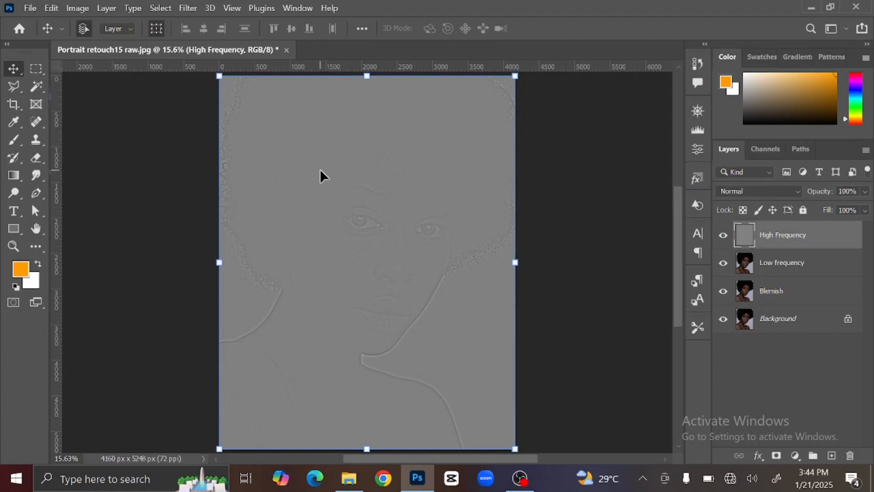
click(753, 191)
click(747, 325)
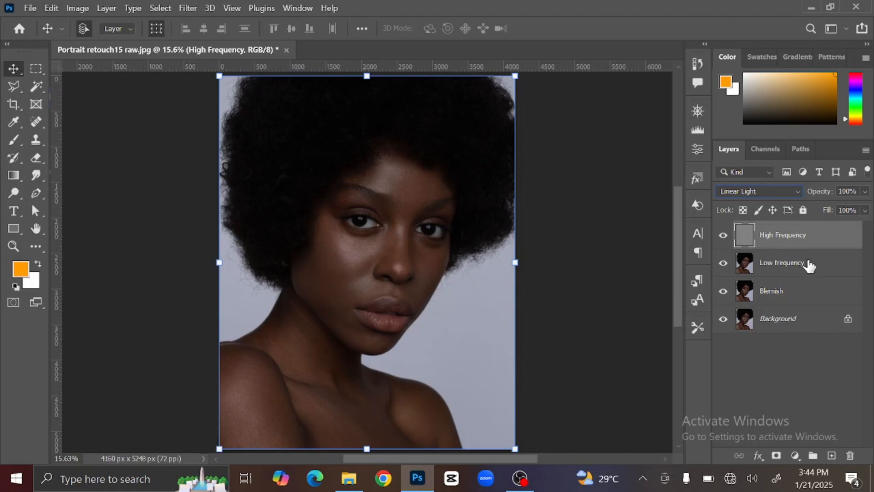
- Select the Low frequency layer and set up the Mixer Brush tool with a clean brush
click(804, 267)
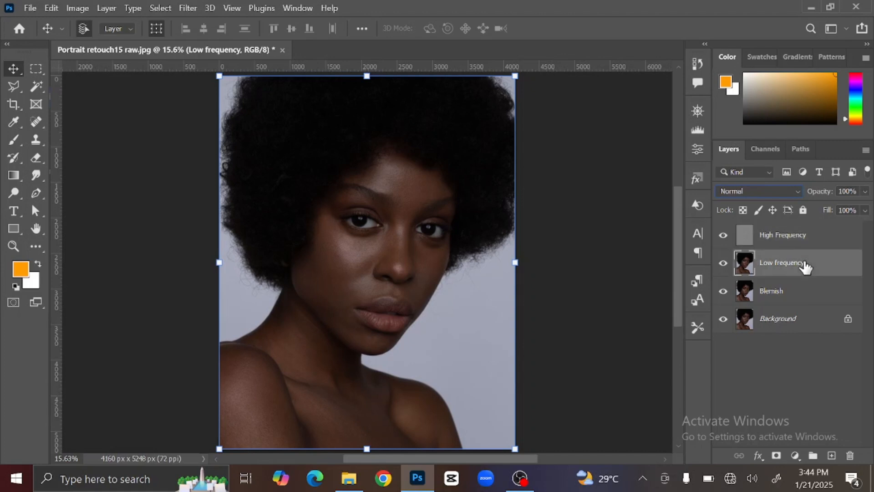
click(14, 141)
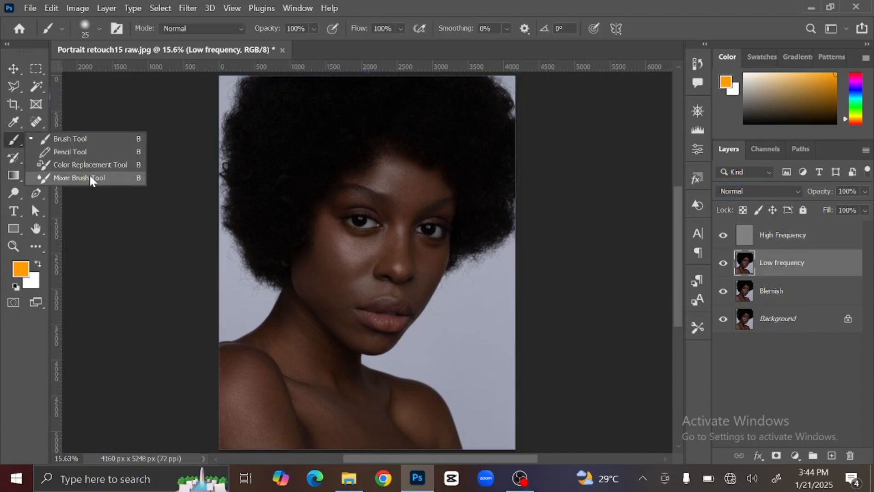
click(90, 177)
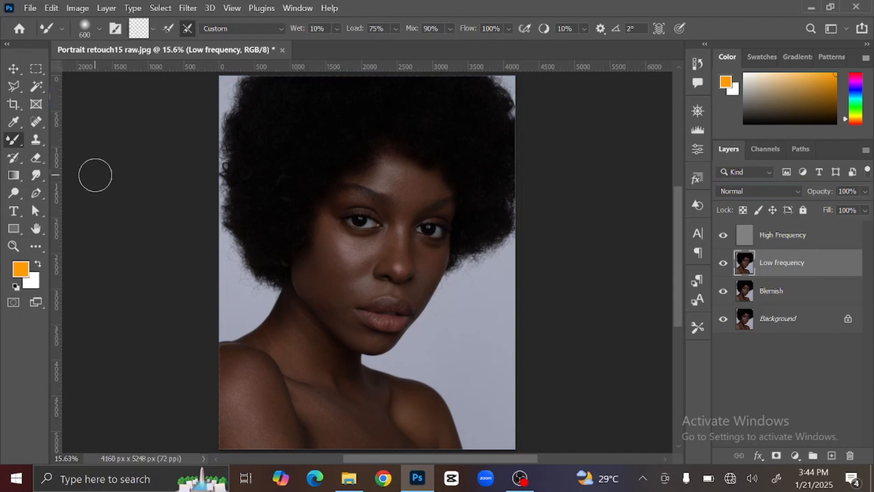
click(153, 28)
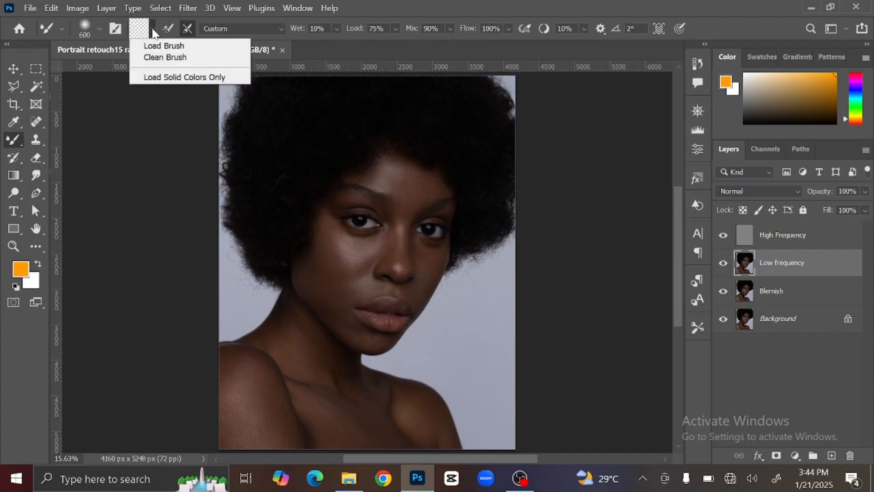
click(175, 59)
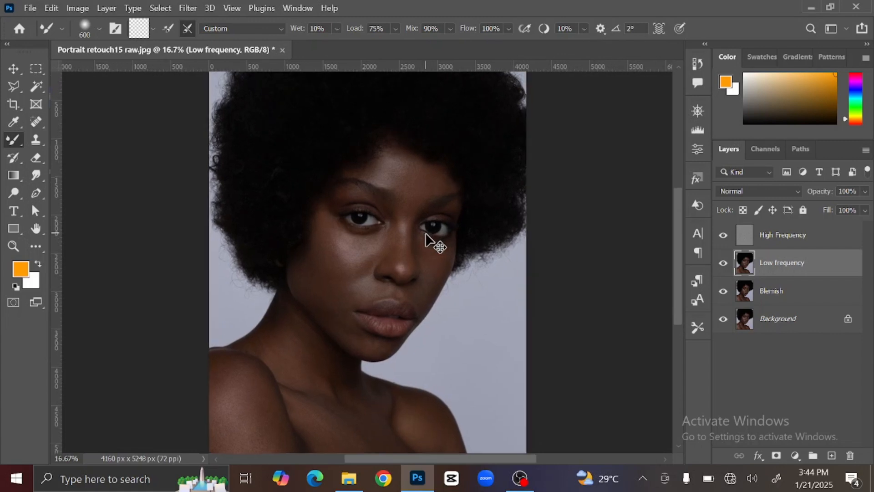
- Blend the skin tones in the middle of the forehead with a 500-pixel Mixer Brush
scroll(425, 232, up, 4)
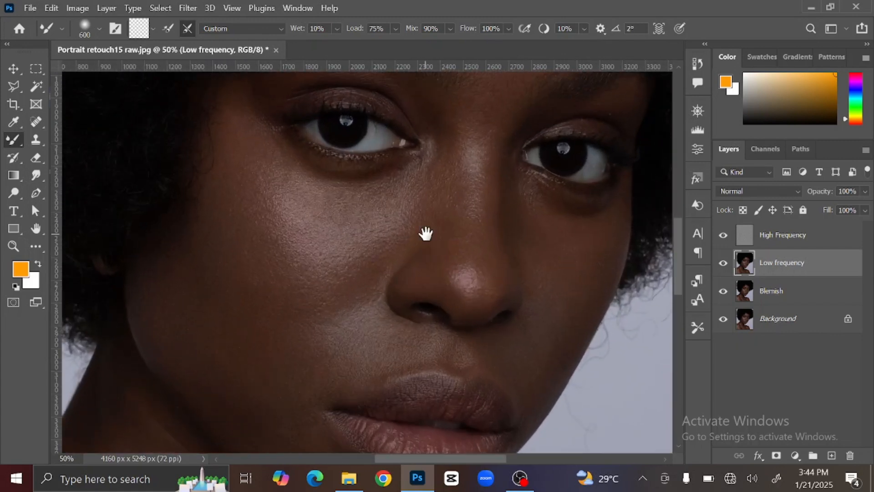
drag(414, 253, 341, 396)
drag(403, 211, 391, 240)
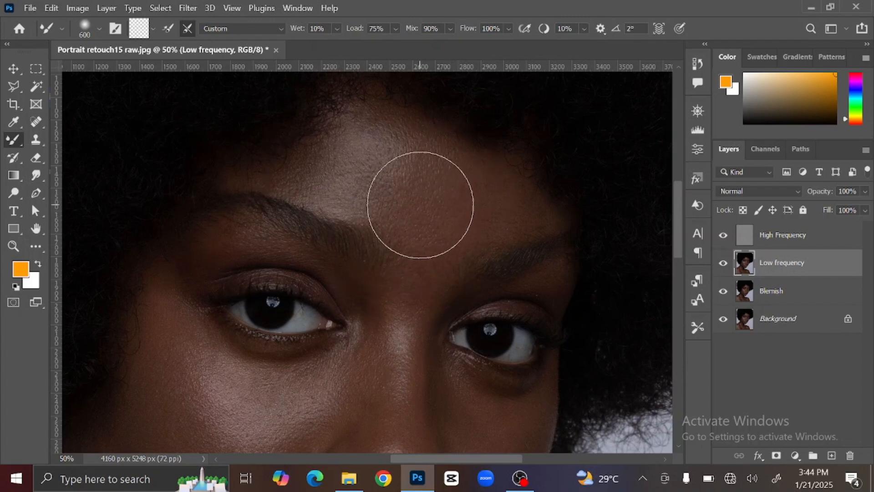
key(bracketleft)
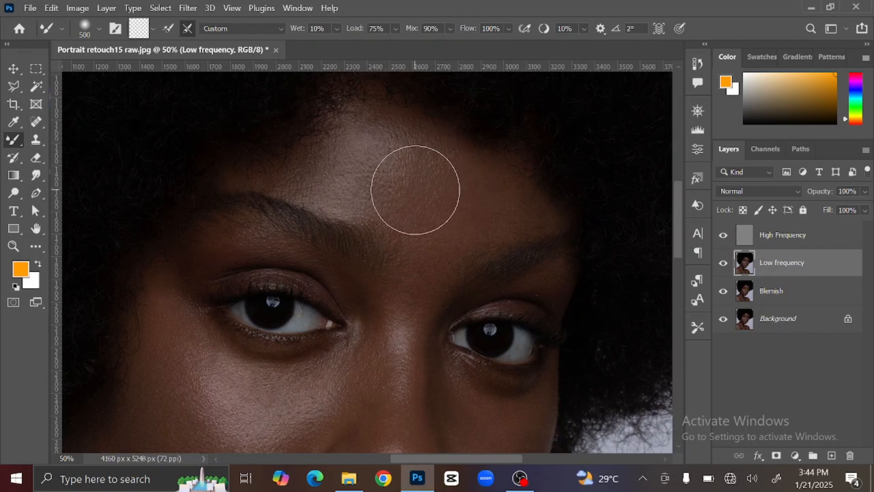
mouse_move(415, 189)
mouse_down()
mouse_move(393, 166)
mouse_move(418, 163)
mouse_move(441, 187)
mouse_move(485, 193)
mouse_move(449, 231)
mouse_move(423, 225)
mouse_move(368, 157)
mouse_move(306, 159)
mouse_move(323, 144)
mouse_move(358, 165)
mouse_move(353, 107)
mouse_move(416, 160)
mouse_move(415, 198)
mouse_up()
key(space)
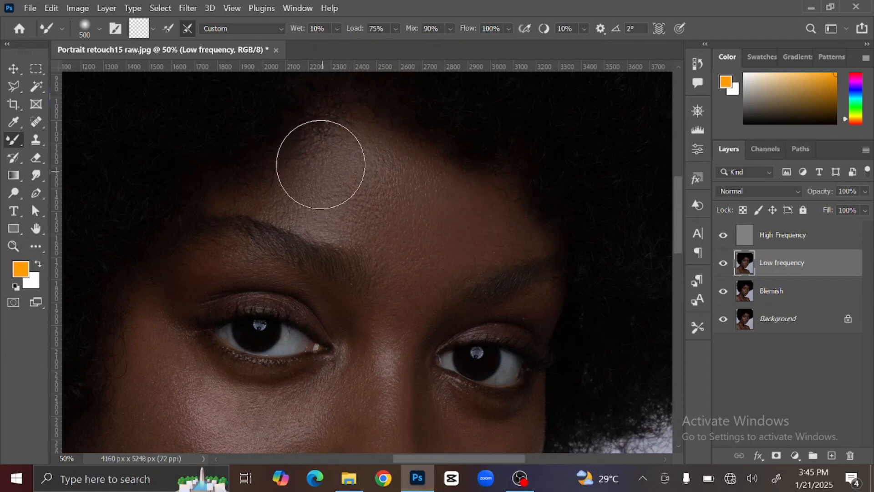
- Blend the bright side of the forehead near the hairline, enlarging the Mixer Brush to 600 pixels
key(bracketleft)
key(bracketleft)
key(bracketleft)
key(bracketright)
key(bracketright)
key(bracketright)
key(bracketright)
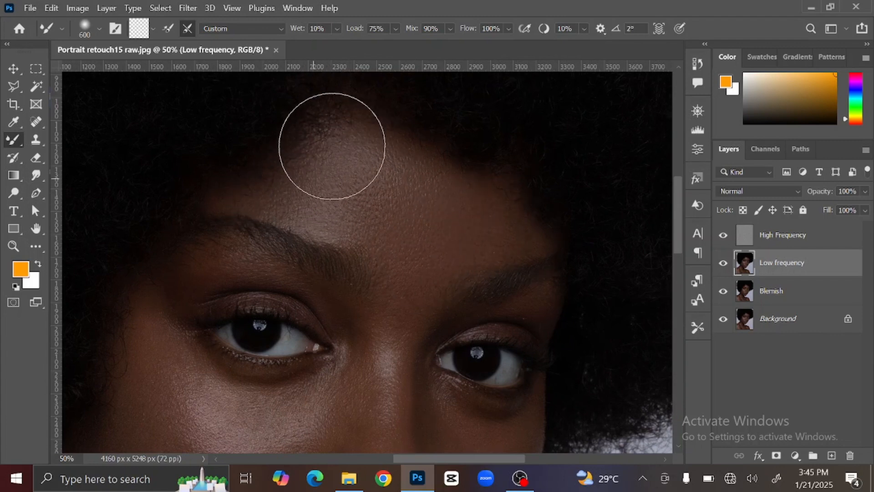
- Smooth the bridge of the nose and the inner corner of the nearer eye with a 300 to 250-pixel Mixer Brush
key(bracketleft)
key(bracketleft)
key(bracketleft)
key(bracketleft)
scroll(504, 234, down, 2)
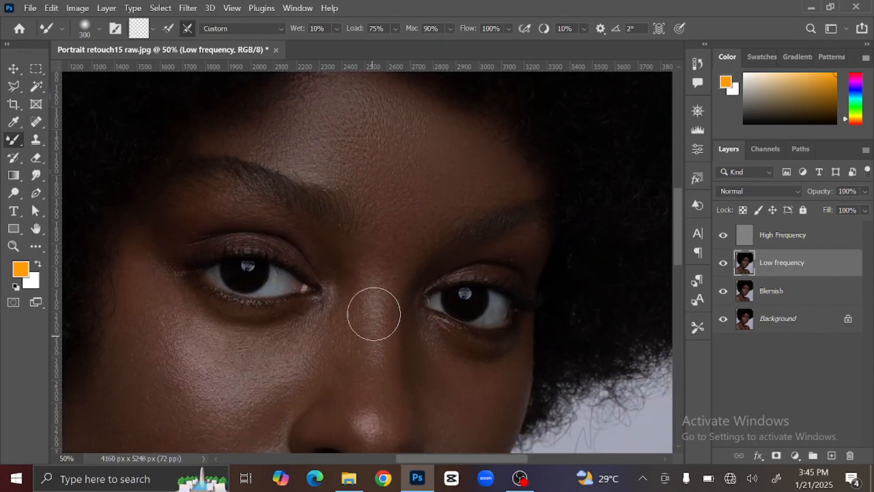
key(bracketleft)
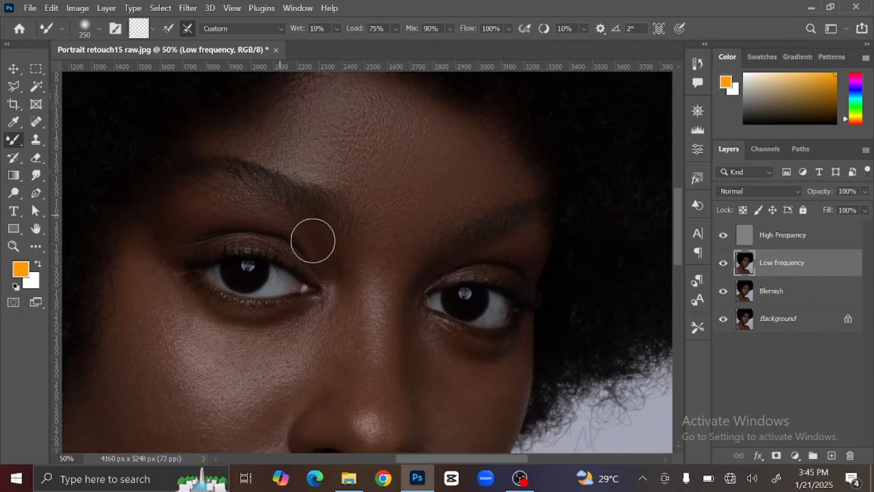
- Smooth the skin beside the farther eye with a 175-pixel brush and the cheek below it at 400 pixels
scroll(371, 332, down, 2)
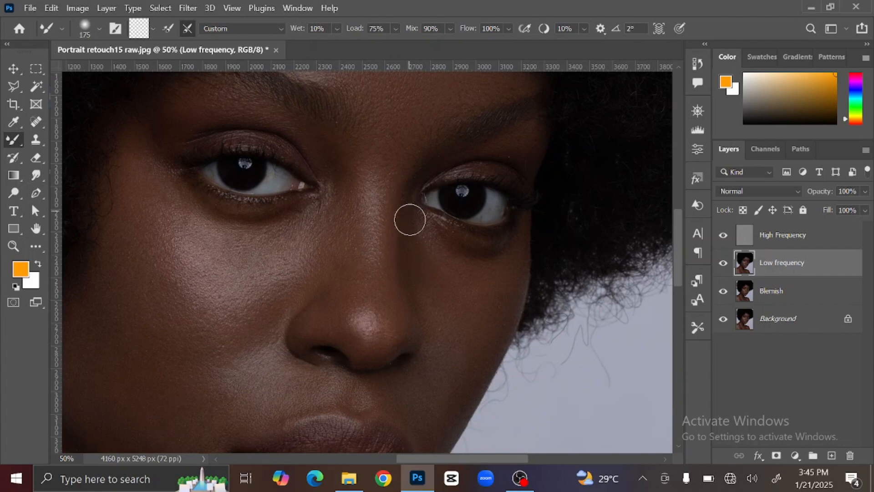
key(bracketright)
key(bracketright)
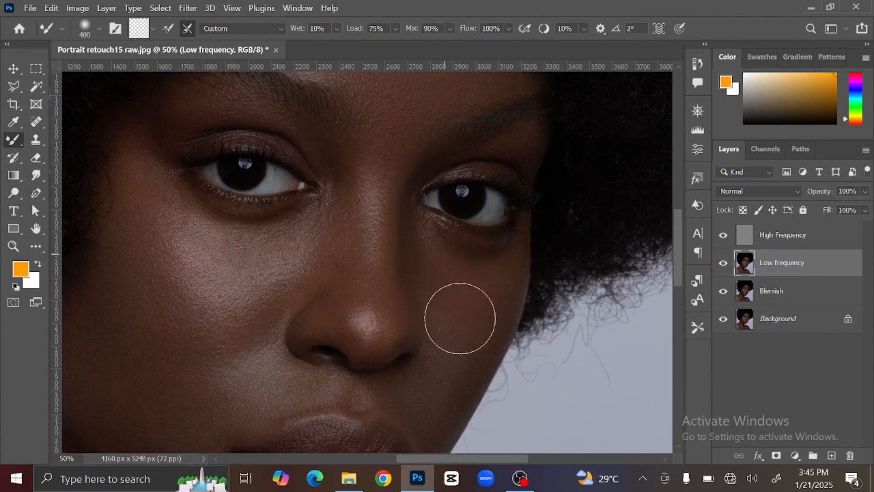
- Blend the highlight on the nearer cheek, enlarging the Mixer Brush from 400 to 600 pixels
mouse_move(460, 318)
mouse_down()
mouse_move(474, 299)
mouse_move(519, 314)
mouse_up()
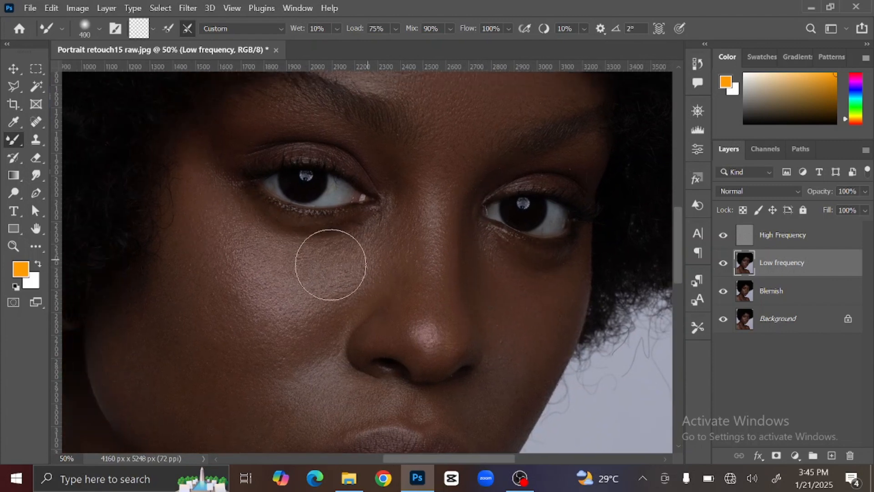
drag(267, 250, 271, 220)
key(bracketright)
key(bracketright)
key(bracketright)
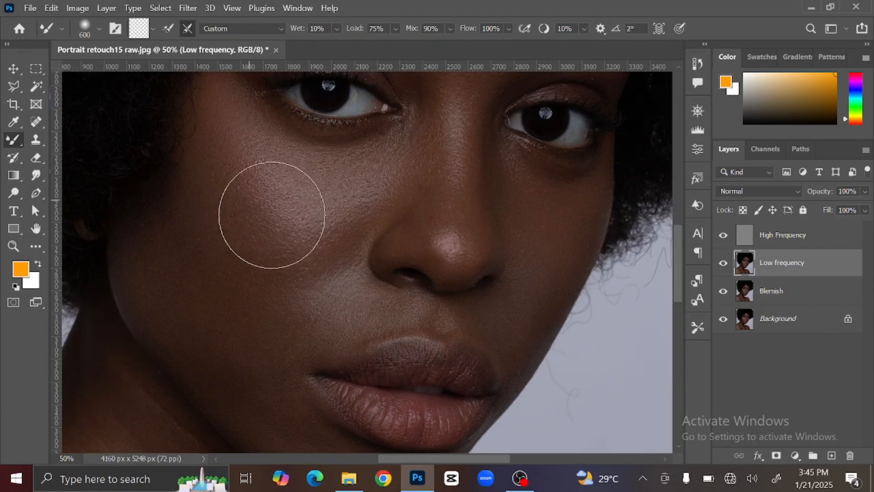
- Smooth the side of the nose around the nostril with a 200-pixel Mixer Brush
key(bracketleft)
key(bracketleft)
key(bracketleft)
key(bracketleft)
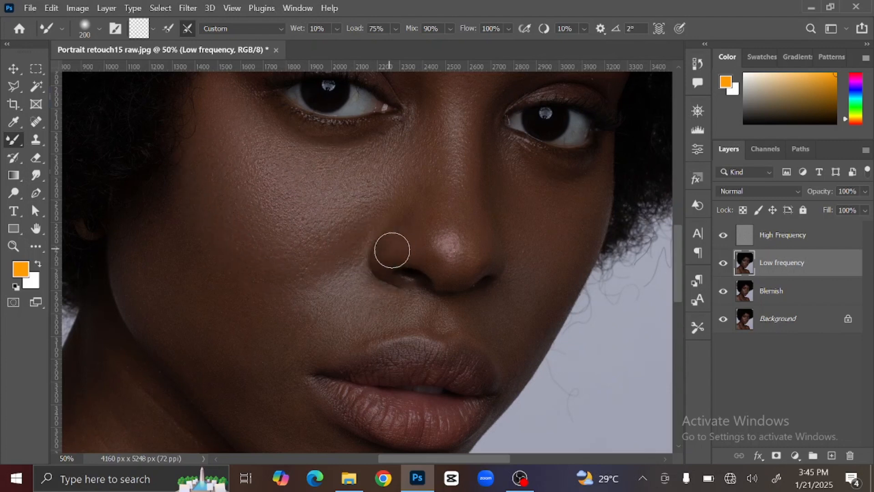
key(bracketleft)
- Blend the farther cheek with a 400-pixel Mixer Brush and the skin between nose and mouth corner at 500 pixels
drag(451, 189, 439, 107)
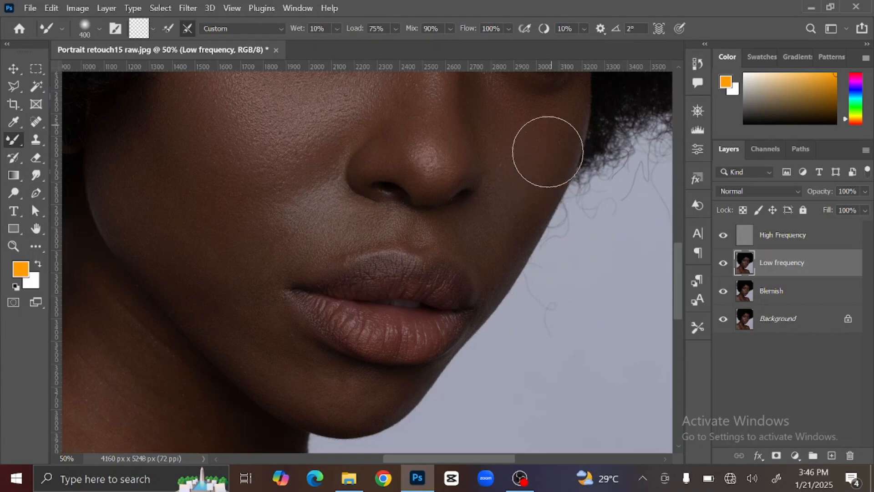
drag(357, 229, 337, 224)
key(bracketright)
key(bracketright)
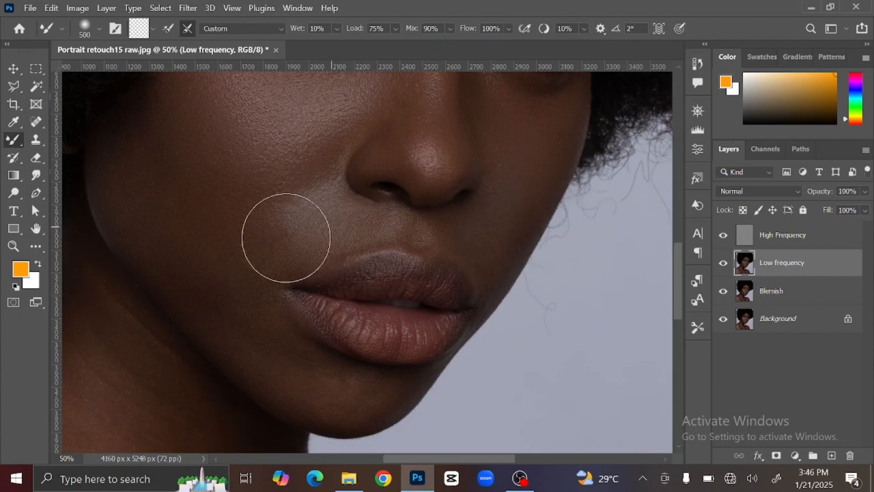
- Blend the skin between the nearer eye and the nose with a 500-pixel Mixer Brush
drag(260, 234, 288, 327)
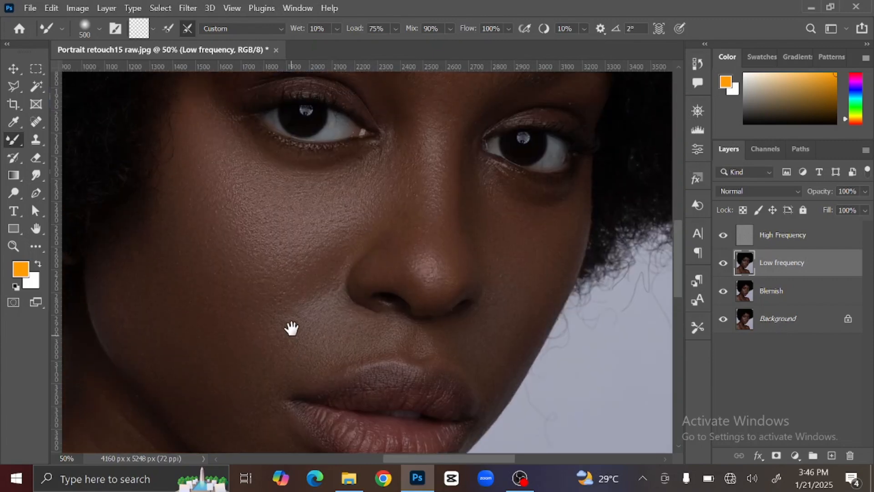
key(bracketright)
key(bracketleft)
key(bracketleft)
key(bracketleft)
key(bracketleft)
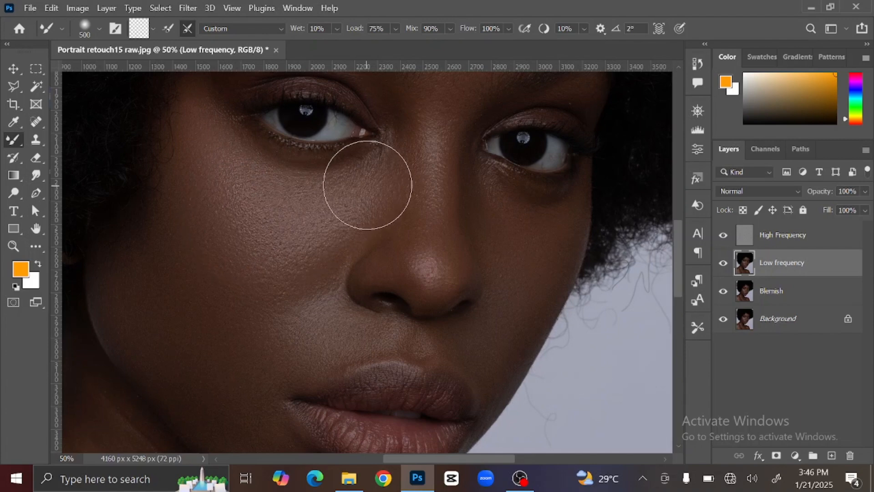
- Blend the skin beside the nearer mouth corner with a 300-pixel Mixer Brush
scroll(399, 223, up, 3)
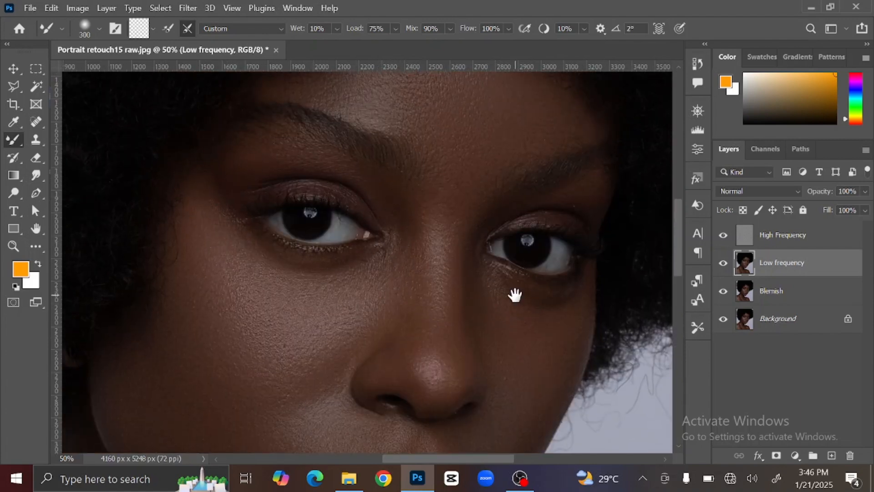
drag(513, 294, 469, 207)
key(bracketright)
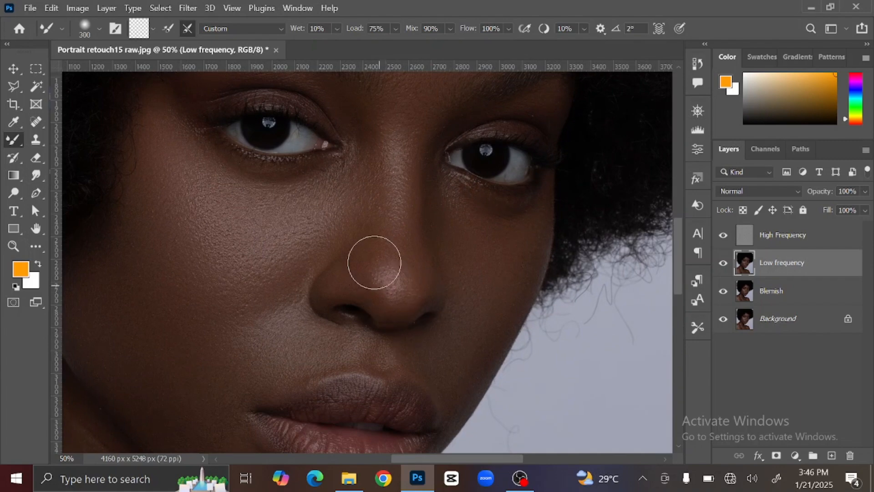
drag(399, 214, 442, 104)
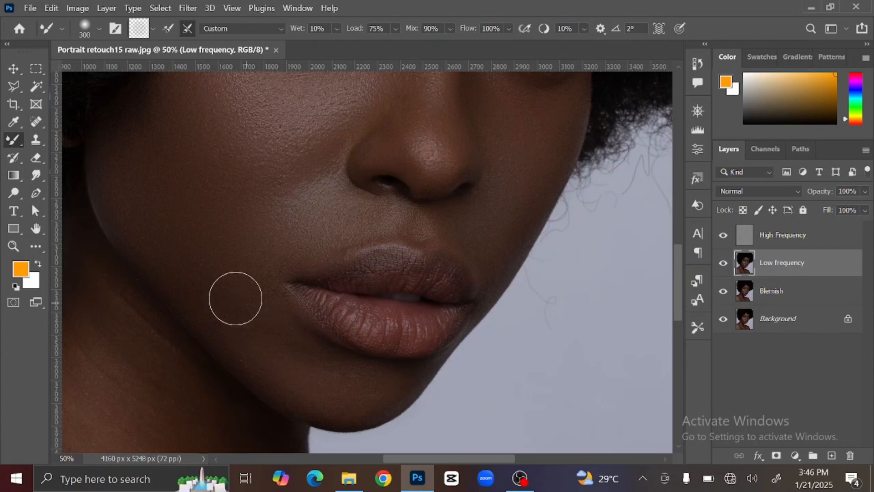
drag(267, 282, 238, 278)
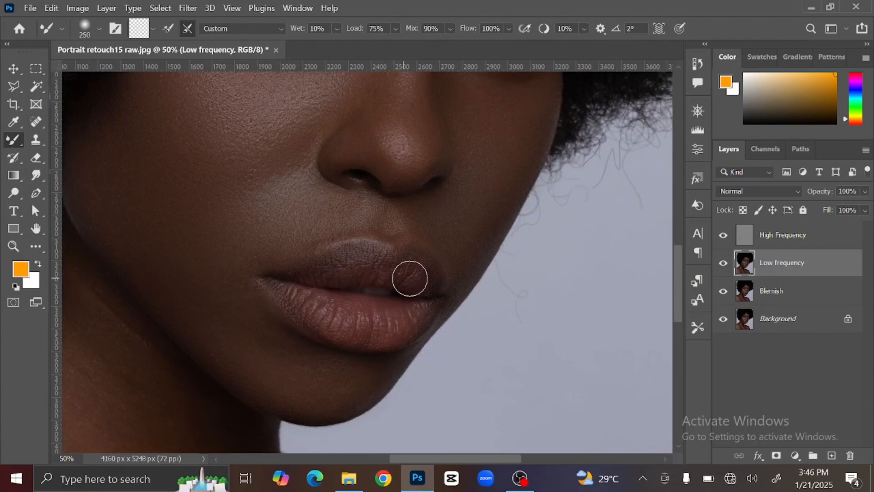
- Smooth the side of the neck just above the nearer shoulder with a 250-pixel Mixer Brush
key(bracketright)
key(bracketright)
key(ctrl+minus)
key(ctrl+minus)
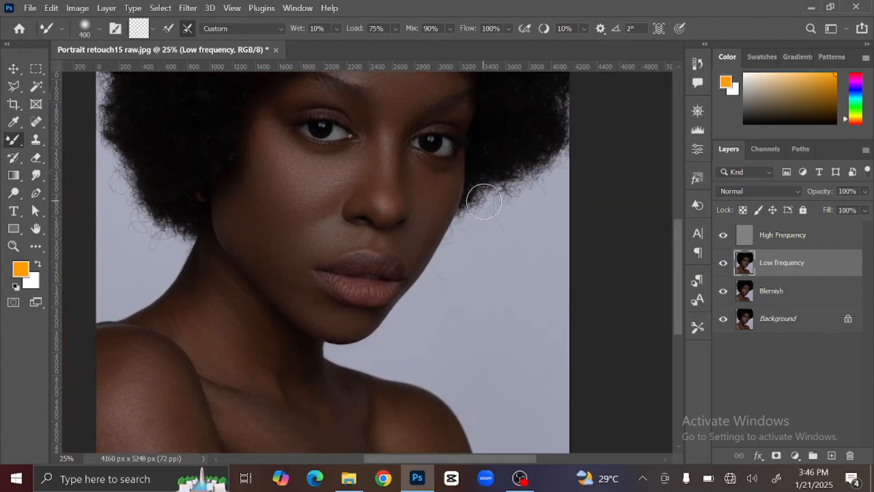
mouse_move(456, 201)
mouse_down()
mouse_move(458, 281)
mouse_move(519, 126)
mouse_up()
key(ctrl+plus)
key(ctrl+plus)
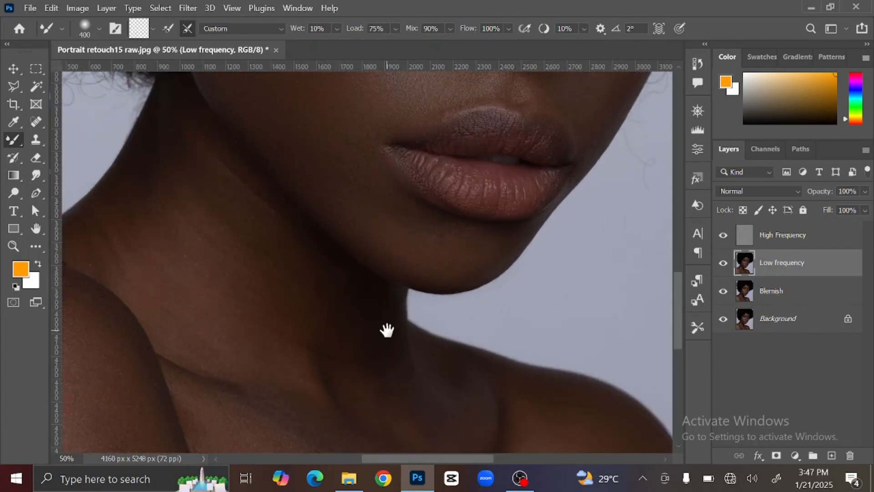
drag(386, 332, 490, 337)
key(bracketright)
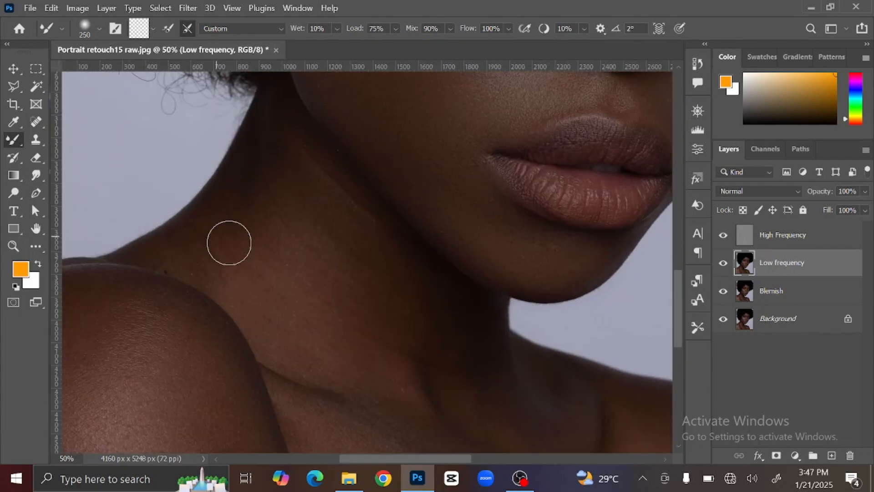
key(bracketleft)
key(bracketleft)
key(bracketleft)
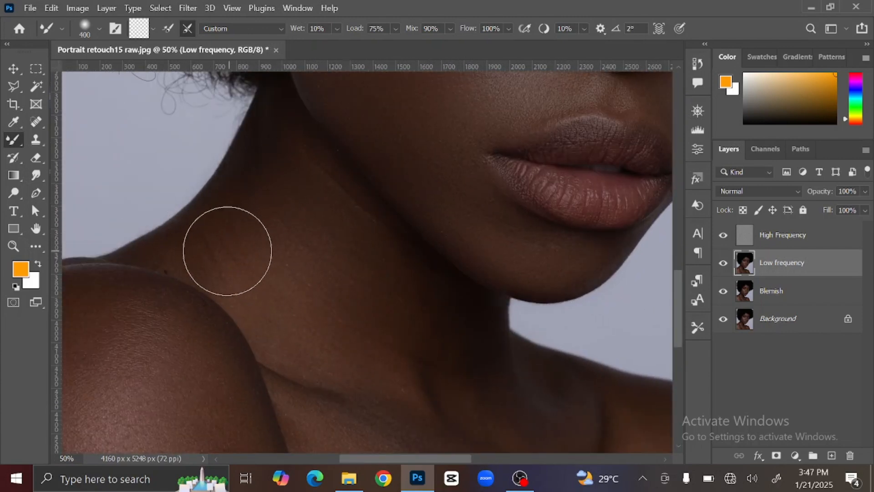
- Blend the wider neck area toward the throat, enlarging the Mixer Brush from 400 to 500 pixels
key(bracketright)
key(bracketright)
key(bracketright)
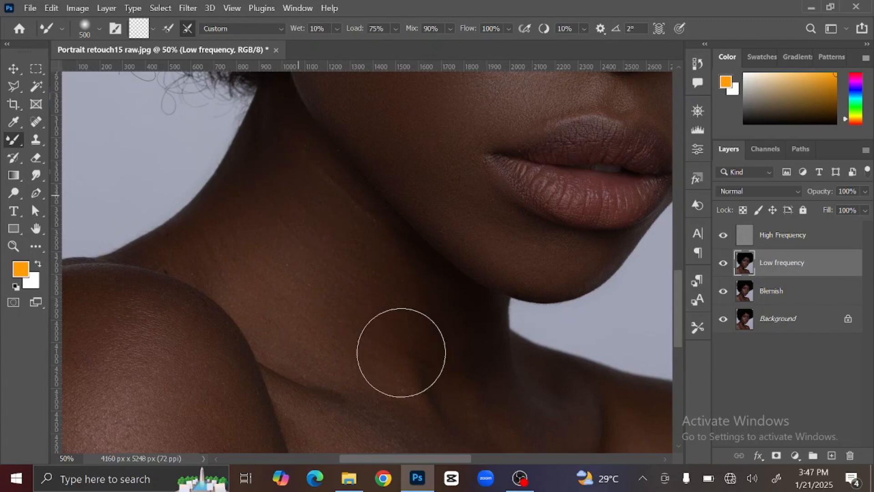
- Blend the nearer shoulder and upper arm with an 800-pixel Mixer Brush
drag(401, 353, 549, 214)
key(bracketright)
key(bracketright)
key(bracketright)
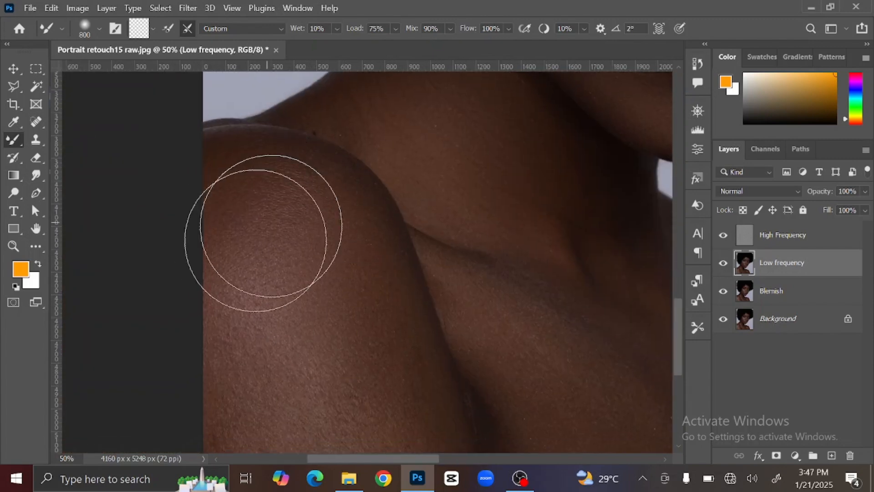
drag(276, 314, 250, 184)
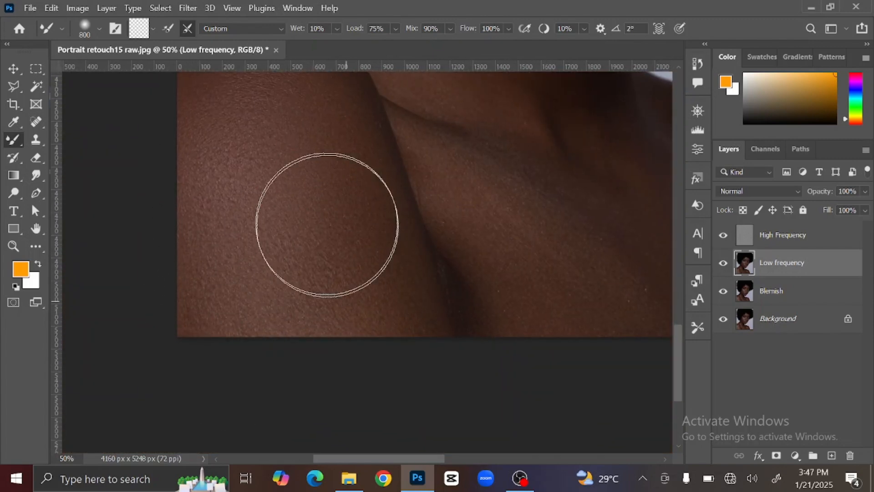
drag(313, 221, 314, 336)
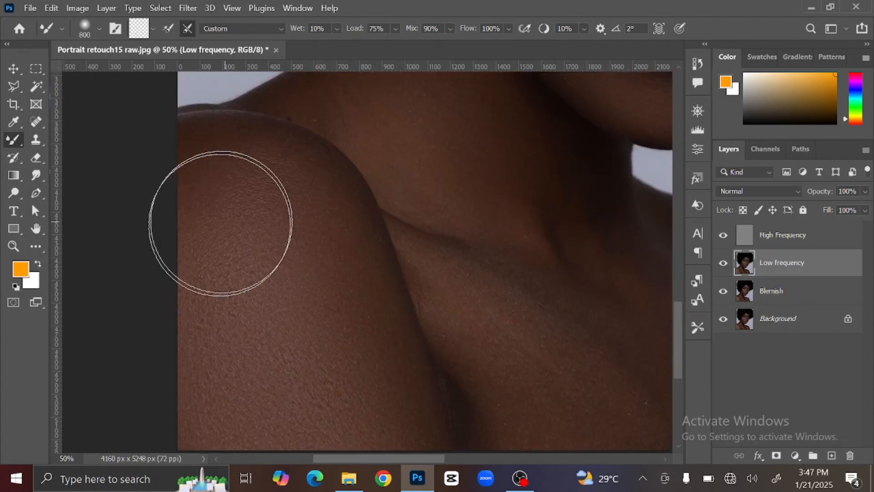
- Smooth the skin along the nearer collarbone with a 250-pixel Mixer Brush
mouse_move(348, 296)
mouse_down()
mouse_move(220, 324)
mouse_move(180, 263)
mouse_up()
key(bracketleft)
key(bracketleft)
key(bracketleft)
key(bracketleft)
key(bracketleft)
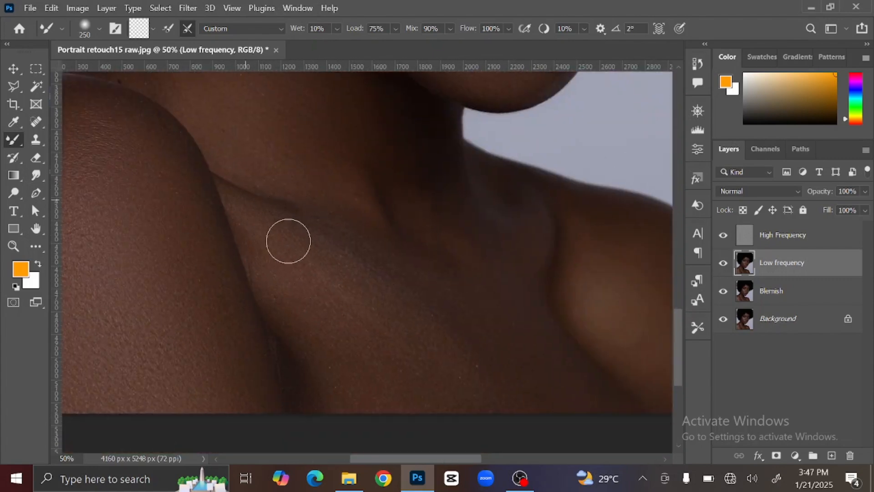
- Blend the chest below the nearer collarbone with a 700-pixel Mixer Brush
key(bracketright)
key(bracketright)
key(bracketright)
key(bracketright)
key(bracketright)
key(bracketright)
key(bracketright)
key(bracketright)
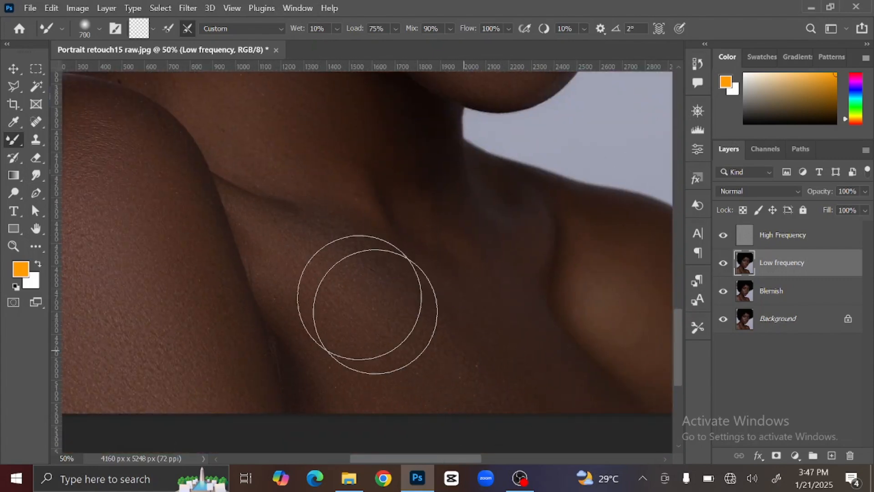
- Blend the base of the throat and the hollow beside the farther collarbone with a 400-pixel Mixer Brush
drag(460, 322, 427, 373)
key(bracketleft)
key(bracketleft)
key(bracketleft)
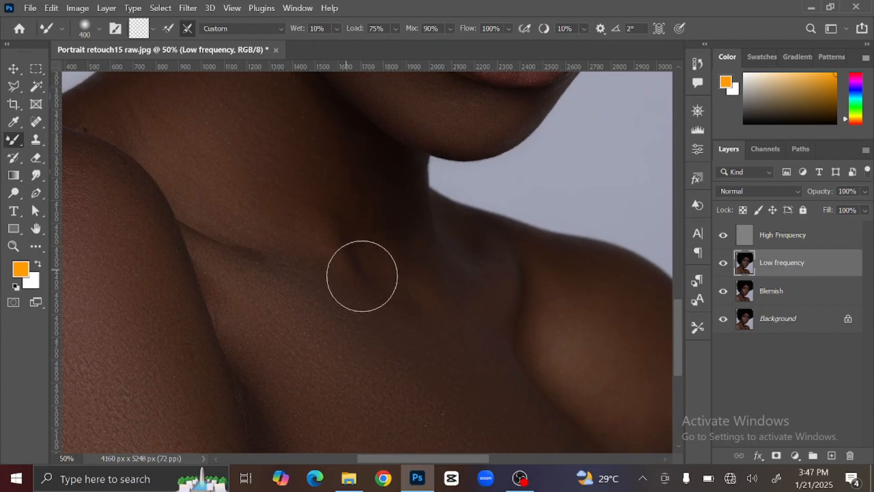
drag(405, 256, 457, 300)
drag(417, 341, 265, 328)
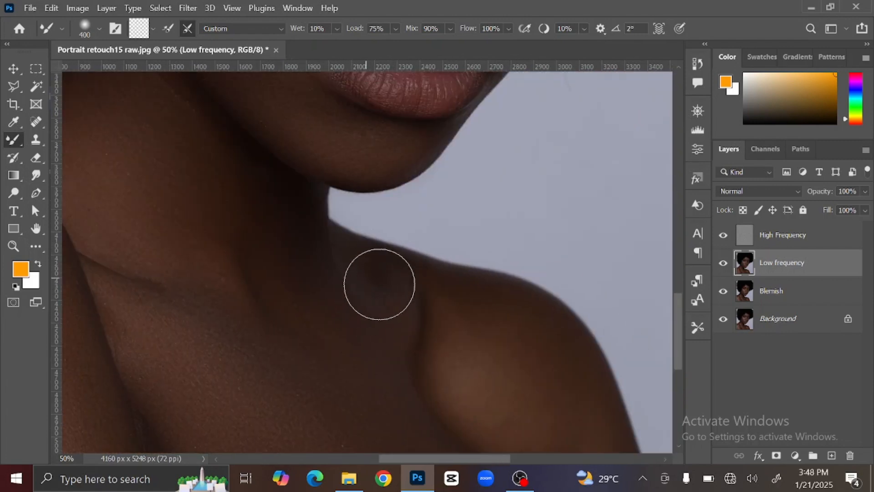
- Even out the highlight on the farther shoulder, finishing with a 500-pixel Mixer Brush
drag(361, 310, 281, 215)
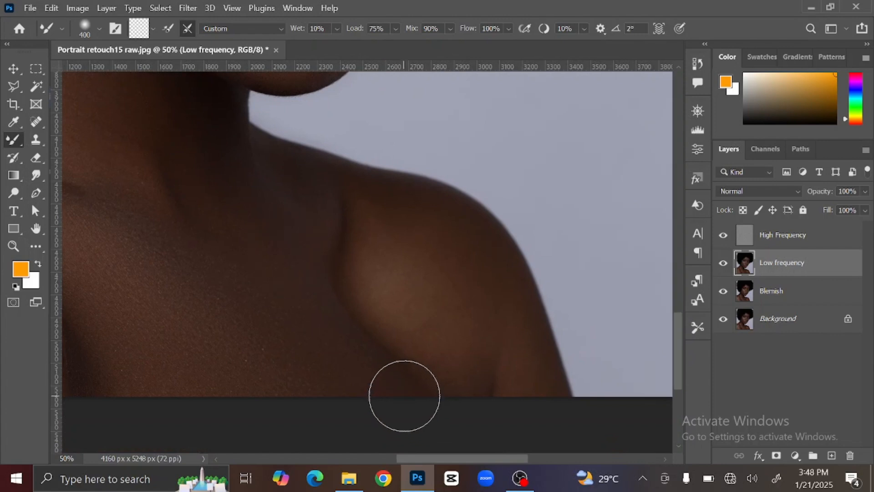
key(bracketright)
key(bracketright)
key(bracketright)
mouse_move(416, 302)
mouse_down()
mouse_move(440, 318)
mouse_move(413, 275)
mouse_move(432, 281)
mouse_up()
key(bracketleft)
key(bracketleft)
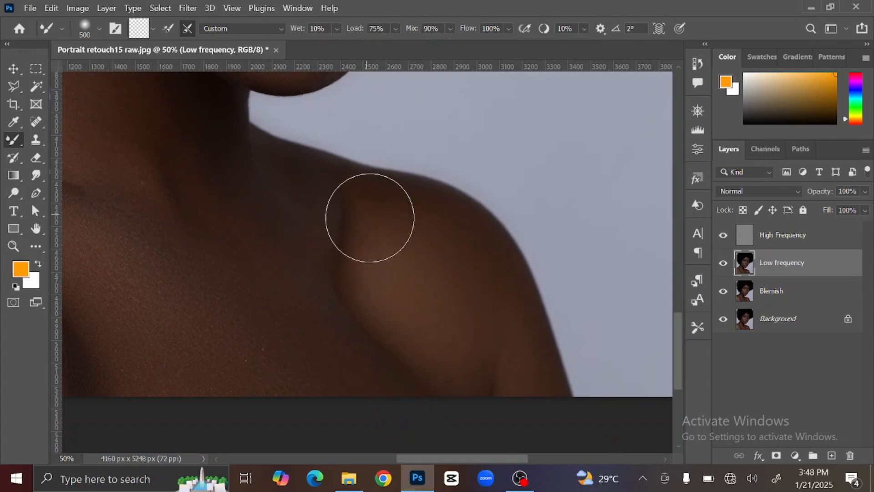
mouse_move(369, 218)
mouse_down()
mouse_move(433, 258)
mouse_move(449, 329)
mouse_up()
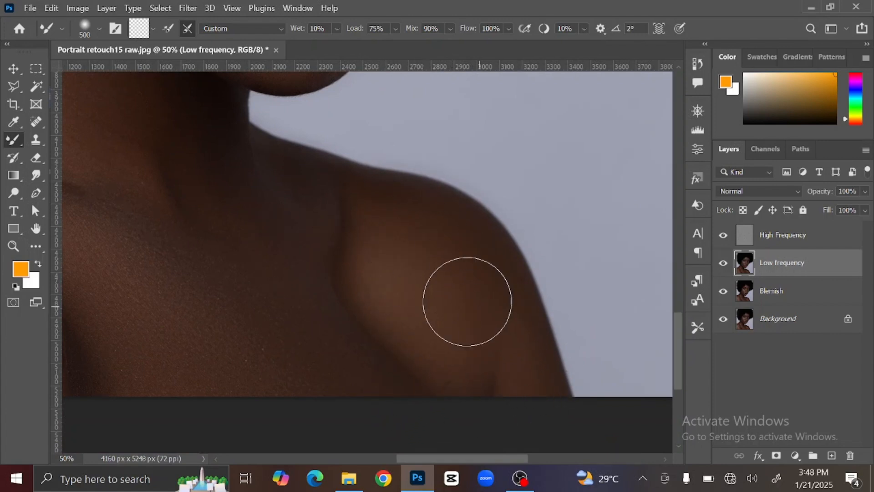
drag(418, 265, 492, 320)
- Switch to the Move tool, deselect the active layer and review the whole portrait fitted on screen
key(ctrl+minus)
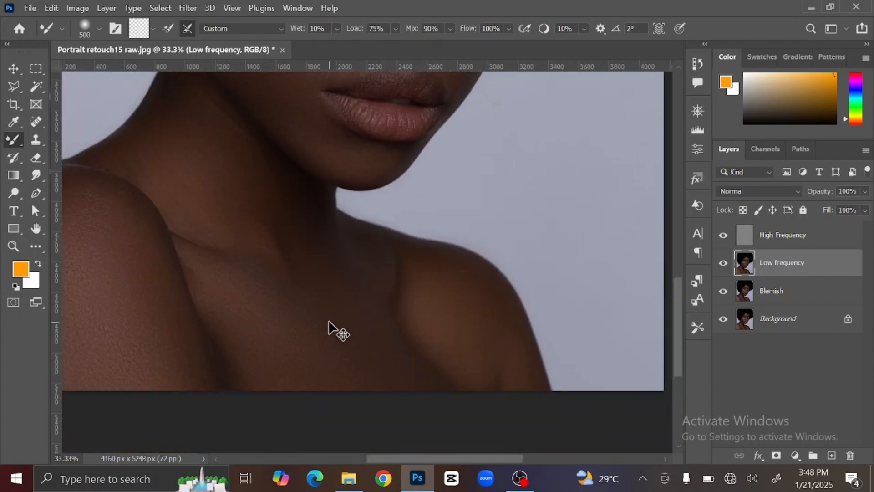
key(ctrl+minus)
key(ctrl+minus)
drag(329, 320, 334, 393)
click(14, 69)
click(114, 168)
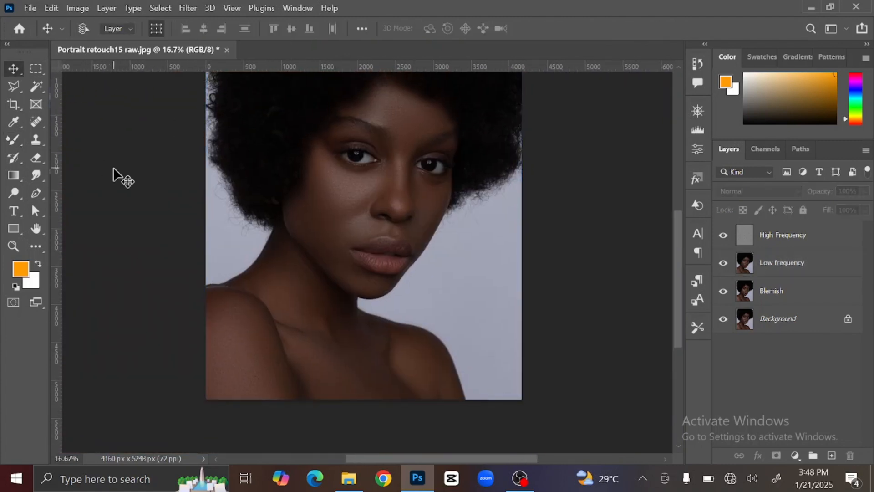
key(ctrl+0)
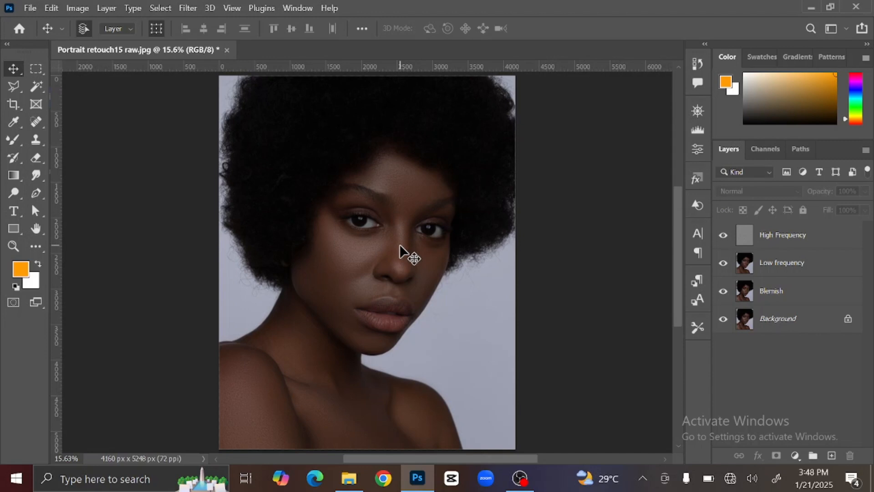
- Add a Curves adjustment above the High Frequency layer and raise the middle of its RGB curve to brighten the portrait strongly
click(828, 243)
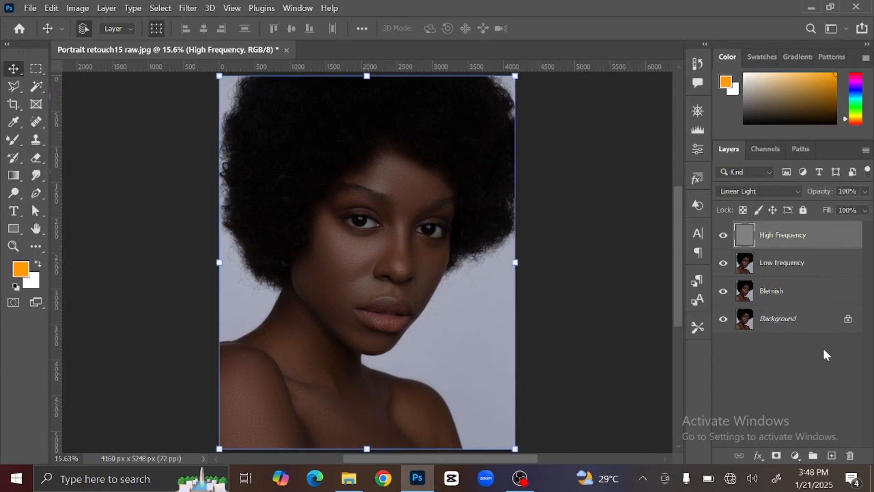
click(795, 455)
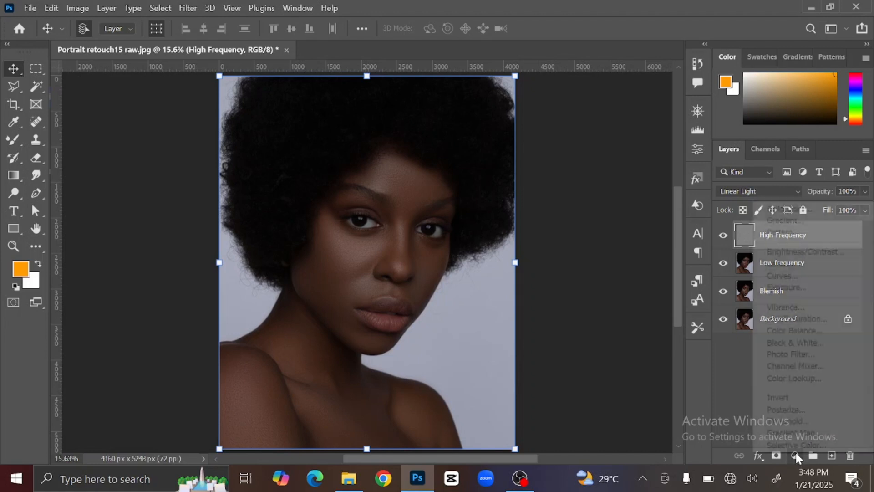
click(815, 277)
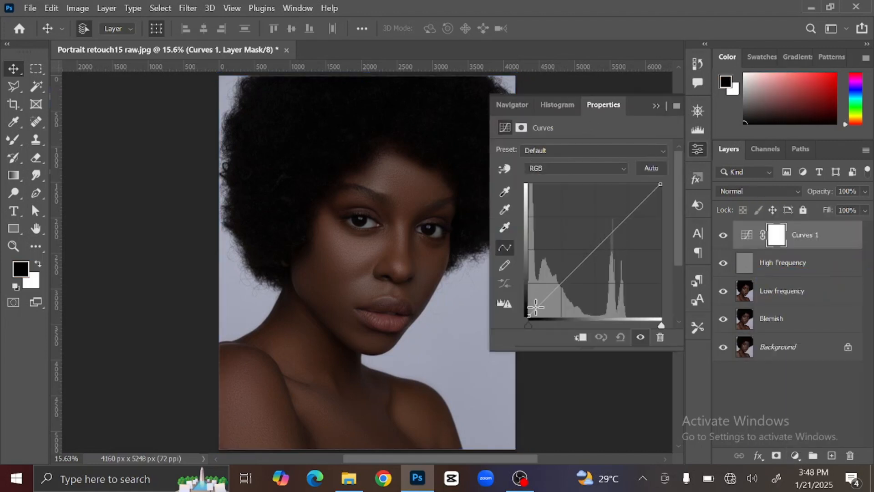
drag(595, 249, 570, 210)
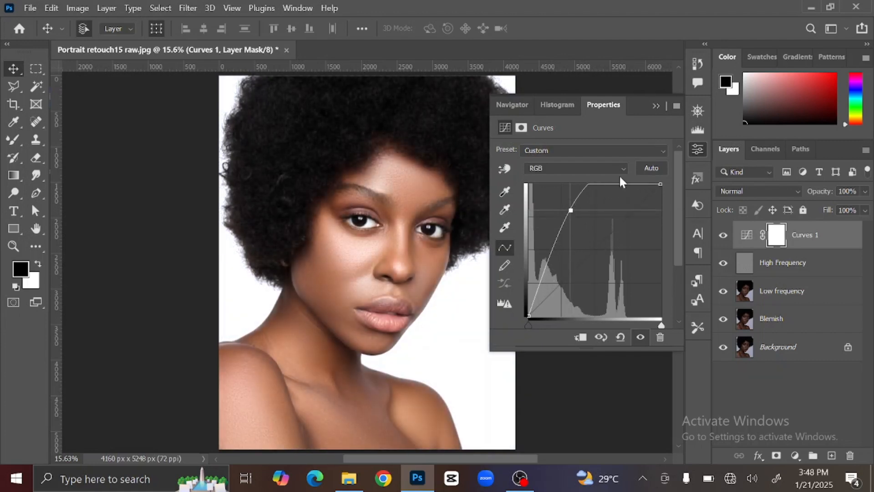
click(660, 106)
- Add a second Curves adjustment on top and pull the middle of its RGB curve down to darken the portrait
click(795, 456)
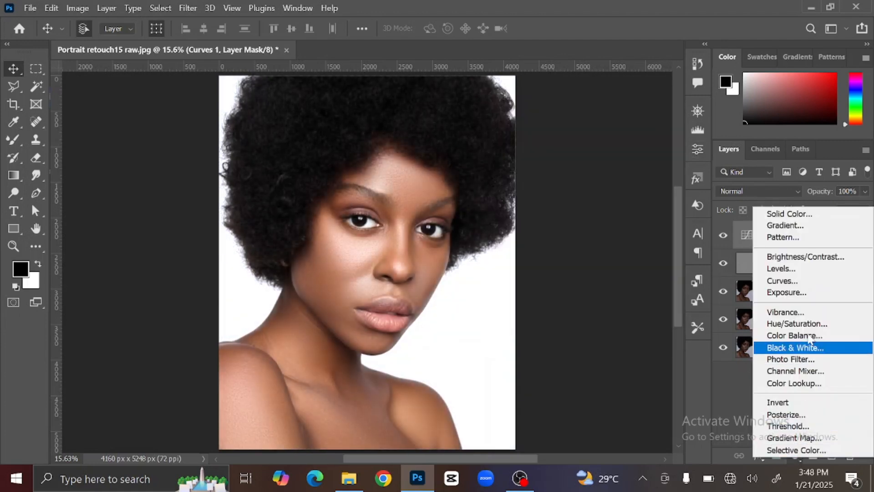
click(799, 281)
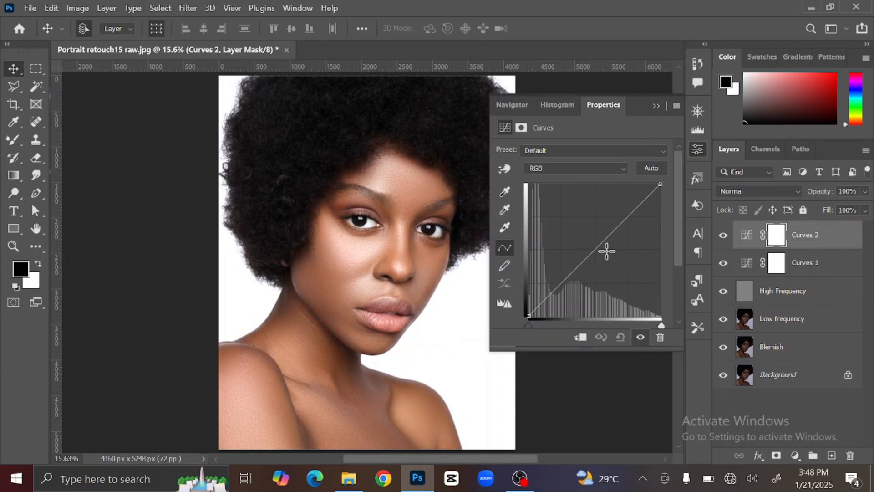
drag(602, 248, 623, 281)
click(656, 106)
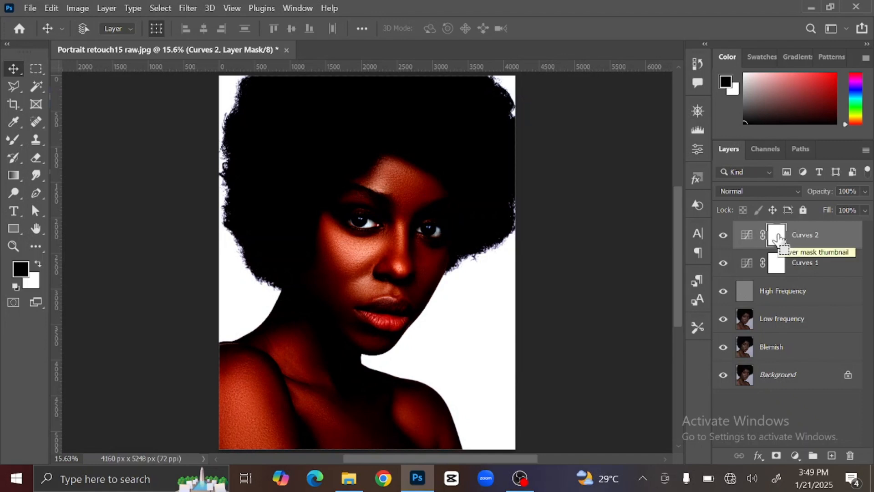
- Invert the layer masks of Curves 2 and Curves 1 to black
key(ctrl+i)
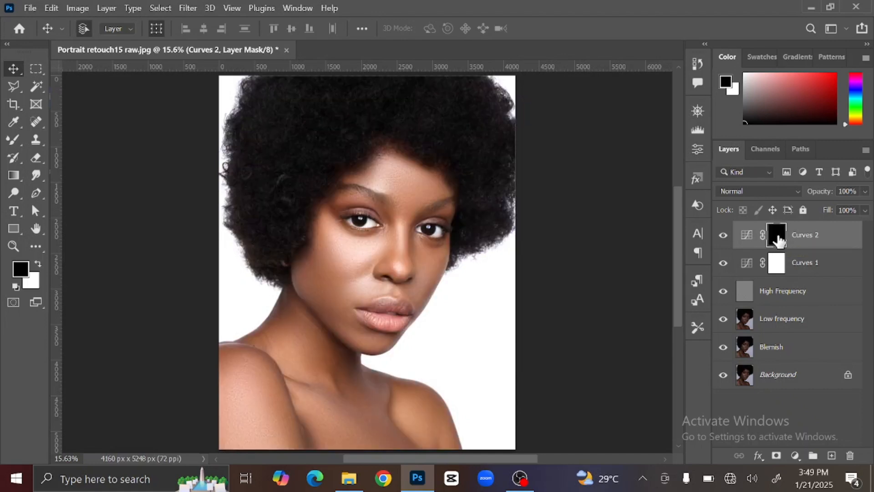
click(776, 273)
key(ctrl+i)
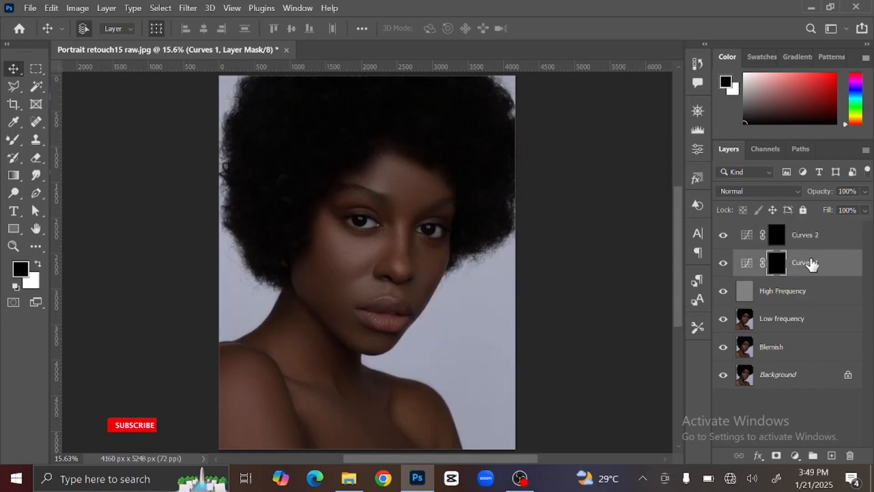
- Rename the Curves 2 layer as Burn and the Curves 1 layer as Dodge
double_click(805, 237)
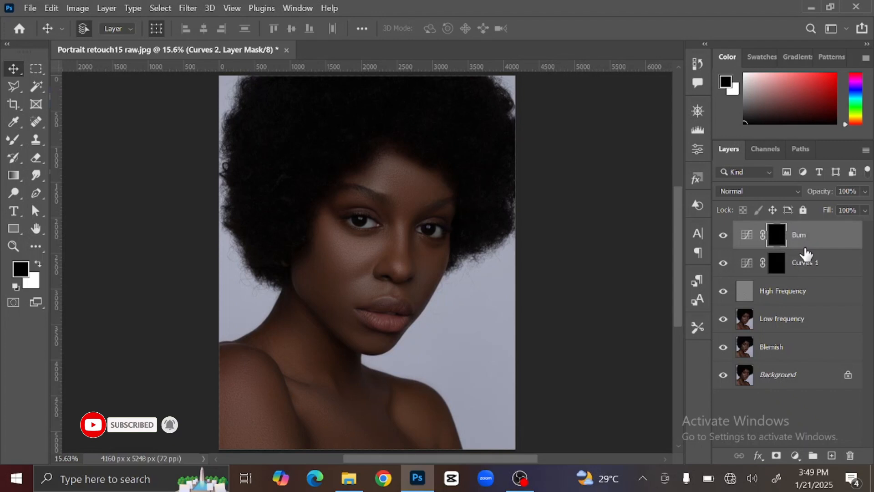
key(Return)
double_click(804, 264)
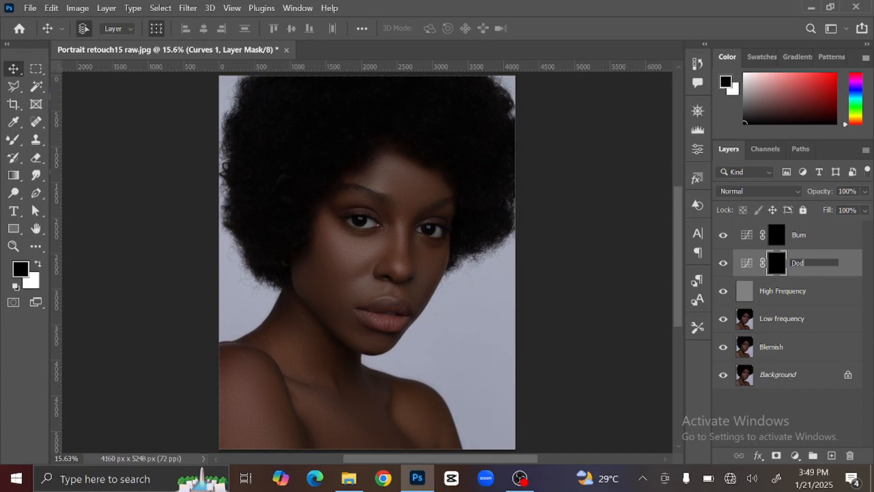
text(Dodge)
key(Return)
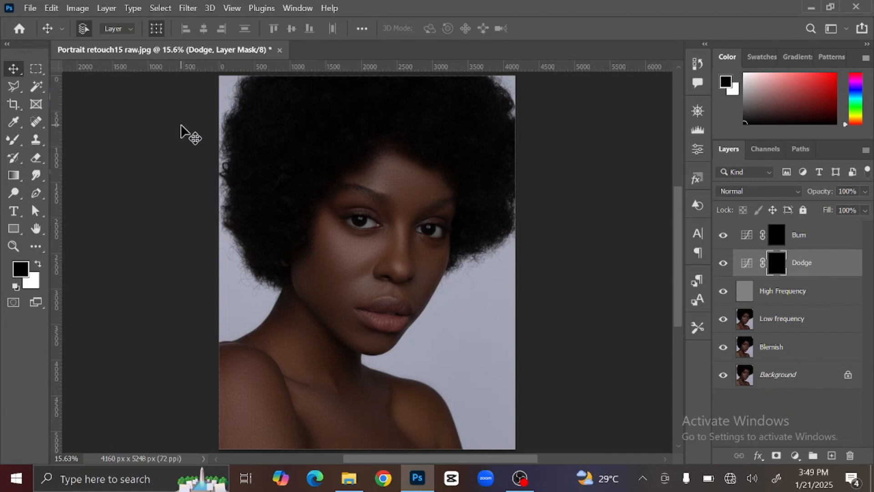
- Set up the Brush tool at 5% opacity with white as the foreground colour for painting on the Dodge mask
click(15, 141)
right_click(14, 141)
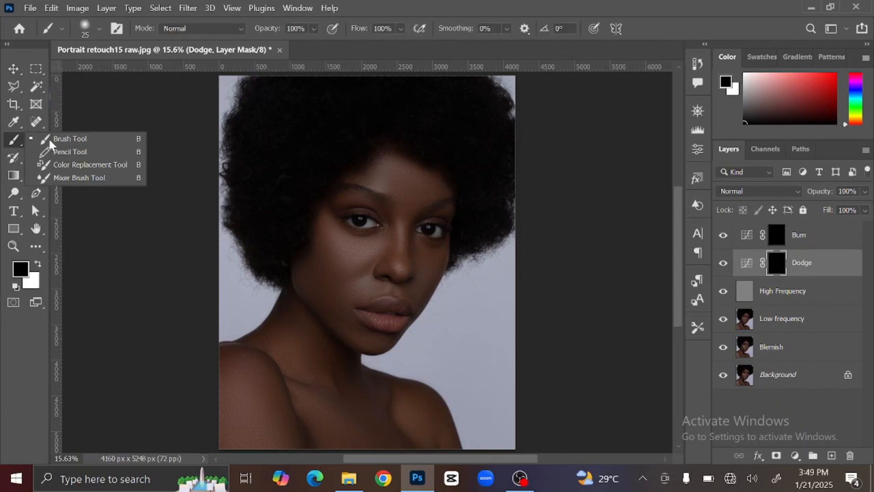
click(64, 142)
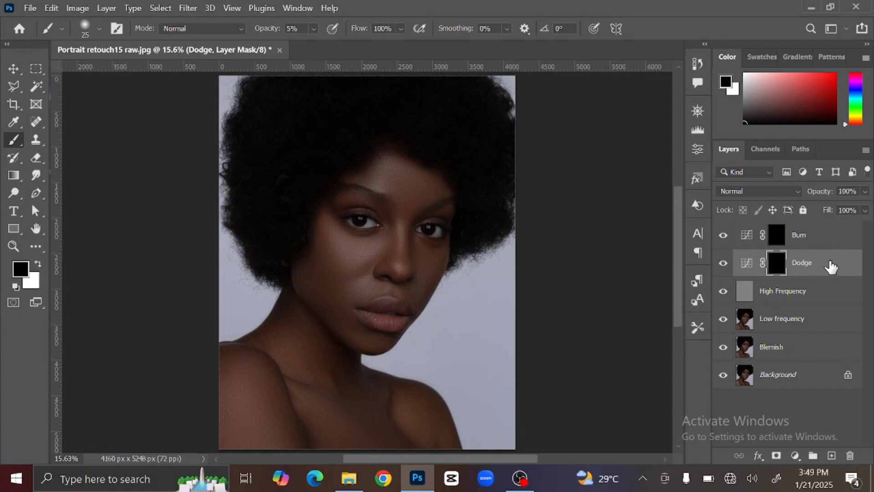
click(39, 264)
click(21, 269)
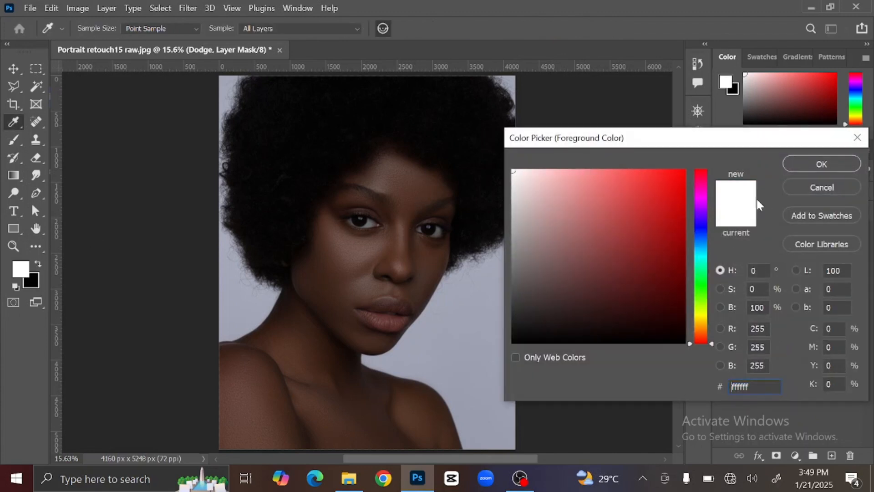
click(800, 165)
key(b)
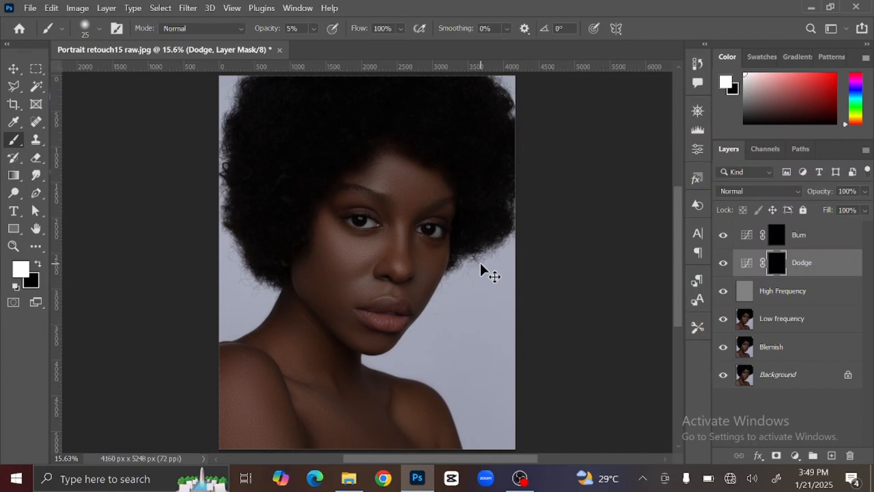
- Paint the highlights of the nose, cheeks and forehead on the Dodge mask with a brush of 500 to 600 px
key(ctrl+plus)
key(ctrl+plus)
key(ctrl+plus)
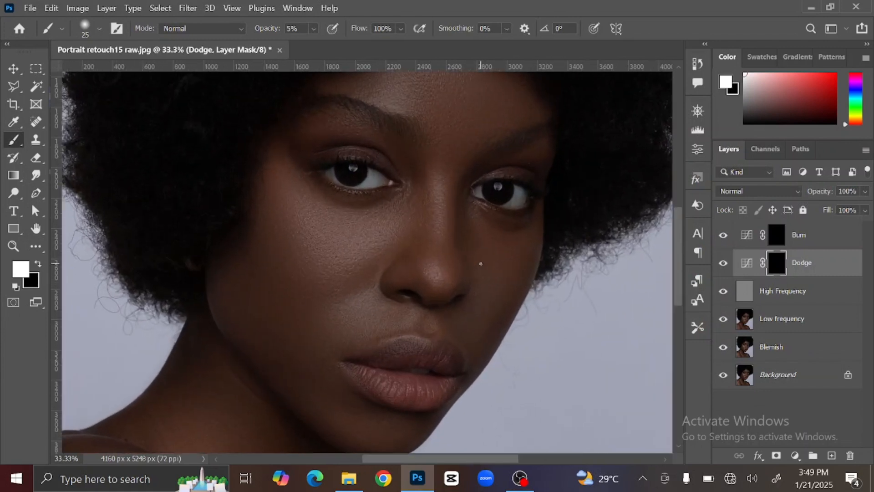
key(bracketright)
key(bracketright)
key(bracketright)
key(bracketright)
key(bracketright)
key(bracketright)
key(bracketright)
key(bracketright)
key(bracketright)
key(bracketright)
key(bracketright)
key(bracketright)
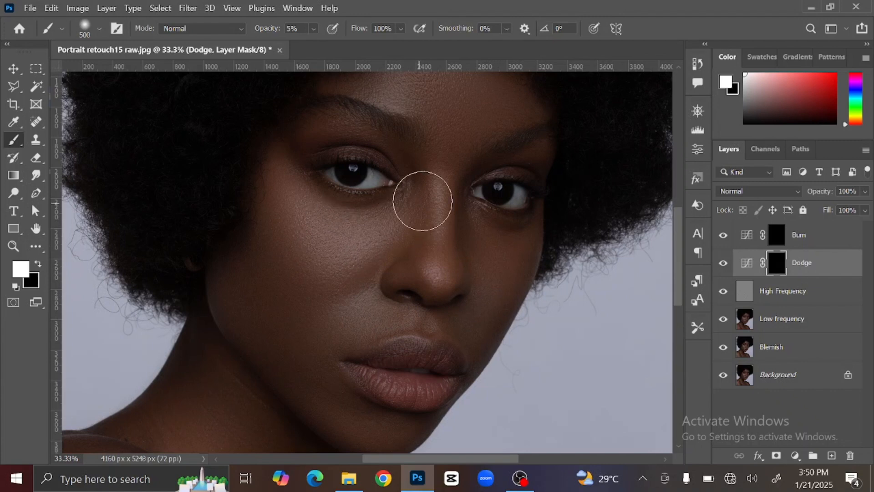
drag(422, 211, 403, 246)
key(bracketright)
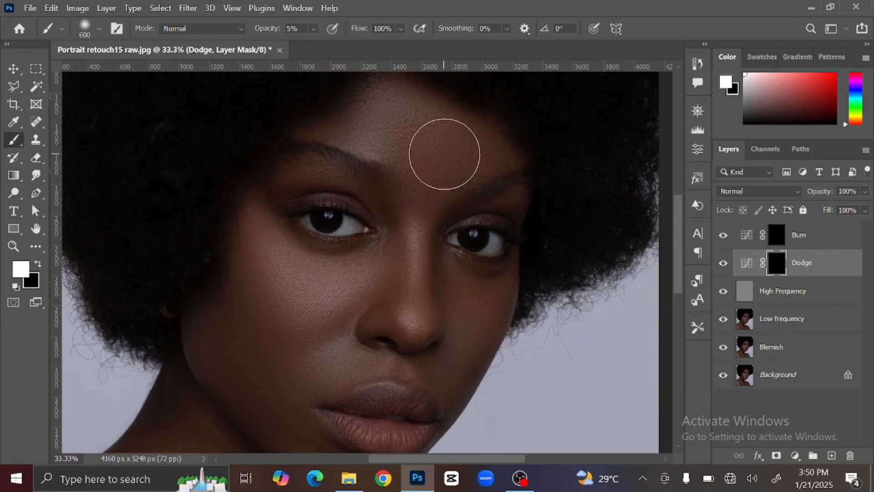
drag(451, 287, 454, 147)
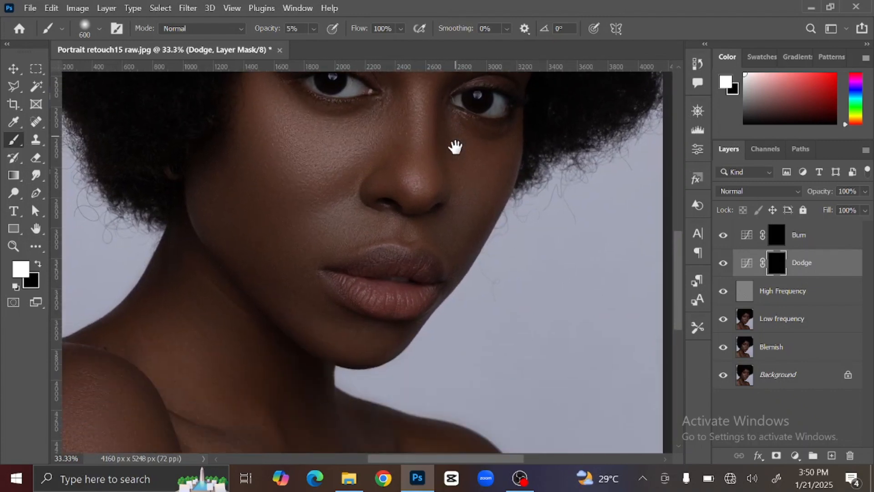
- Lighten the chin and the area around the mouth on the Dodge mask with a 400 px brush
key(bracketleft)
key(bracketleft)
key(bracketleft)
key(bracketright)
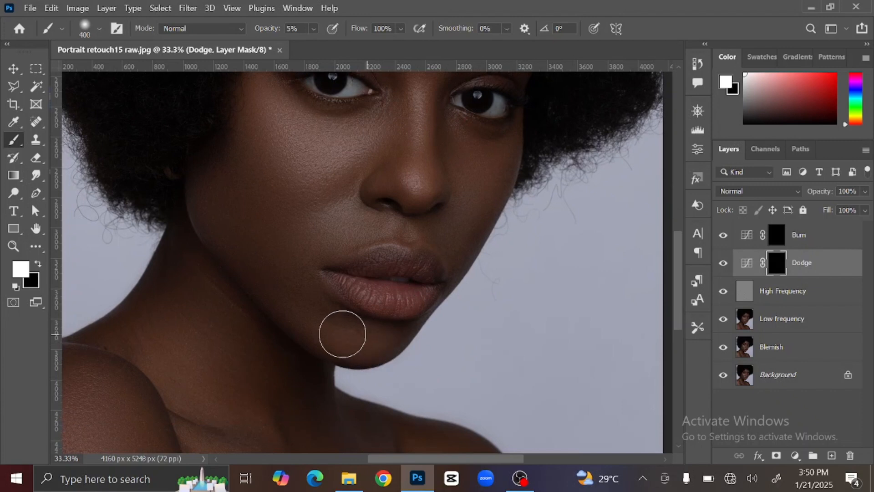
drag(363, 346, 447, 206)
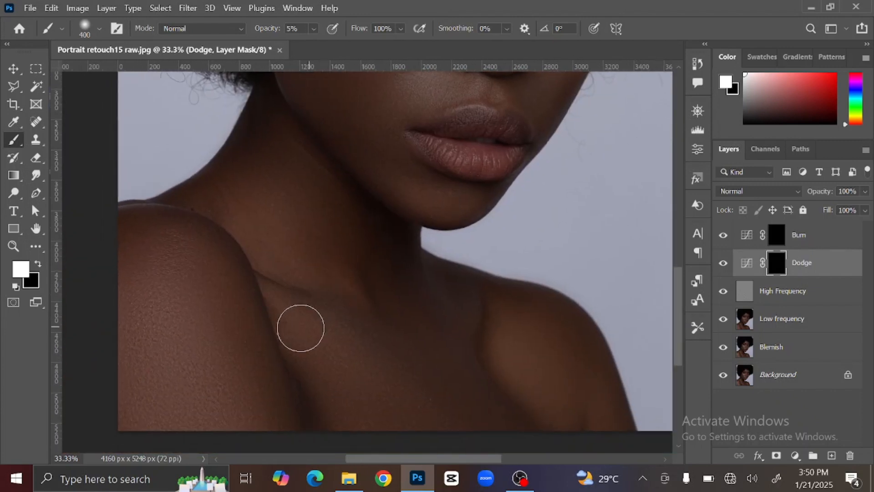
- Enlarge the brush to 1200 px and lighten the near shoulder and upper arm on the Dodge mask
key(bracketright)
key(bracketright)
key(bracketright)
key(bracketright)
key(bracketright)
key(bracketright)
key(bracketright)
key(bracketright)
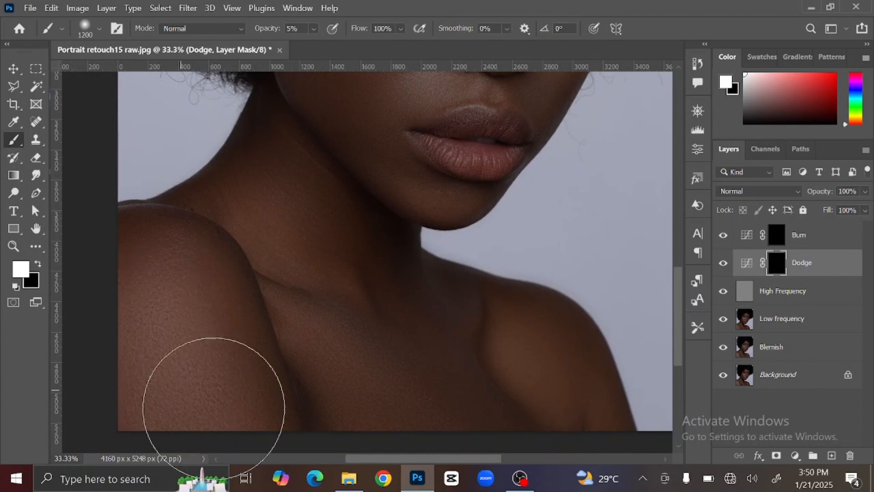
- Lighten the far shoulder and the chest on the Dodge mask with a 700 px brush
key(bracketleft)
key(bracketleft)
key(bracketleft)
key(bracketleft)
key(bracketleft)
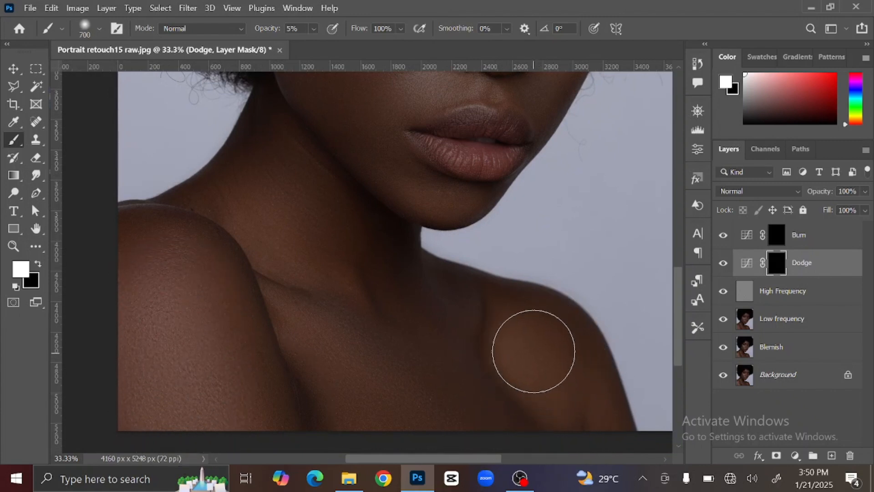
drag(469, 299, 427, 421)
key(ctrl+0)
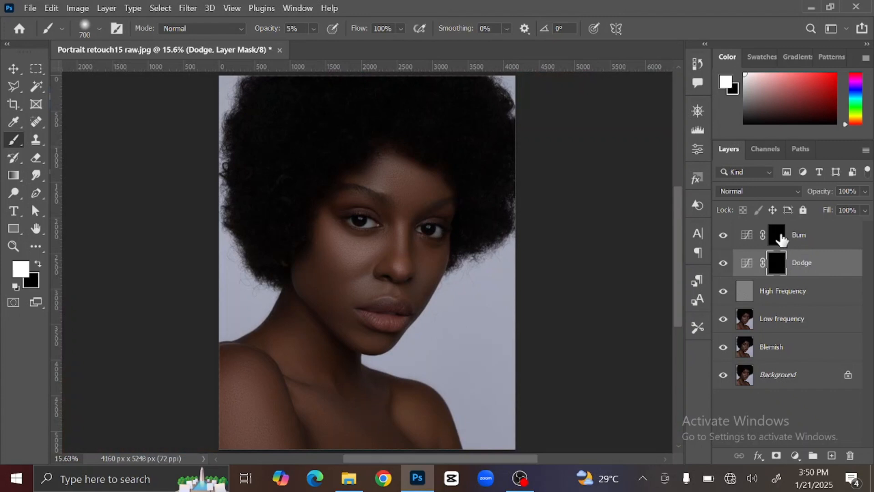
- Darken the shadows around the eyes and nose on the Burn mask with a brush of about 200 px
click(778, 236)
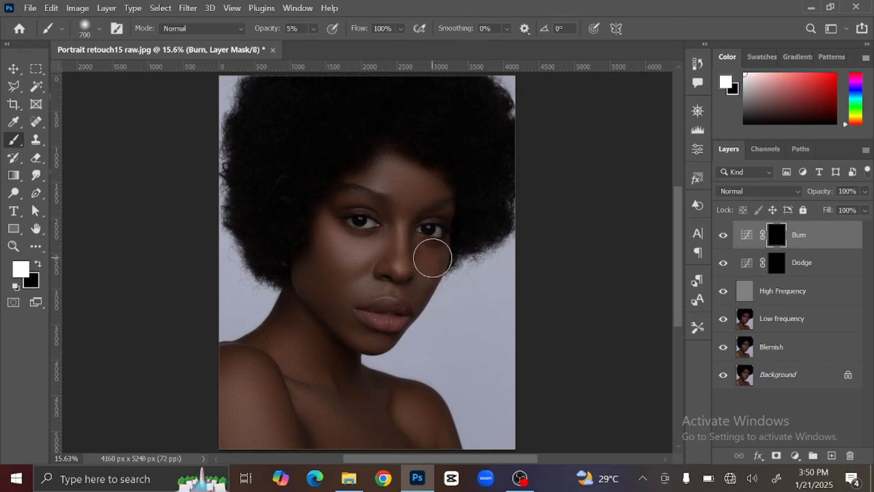
scroll(432, 263, up, 2)
scroll(432, 263, up, 1)
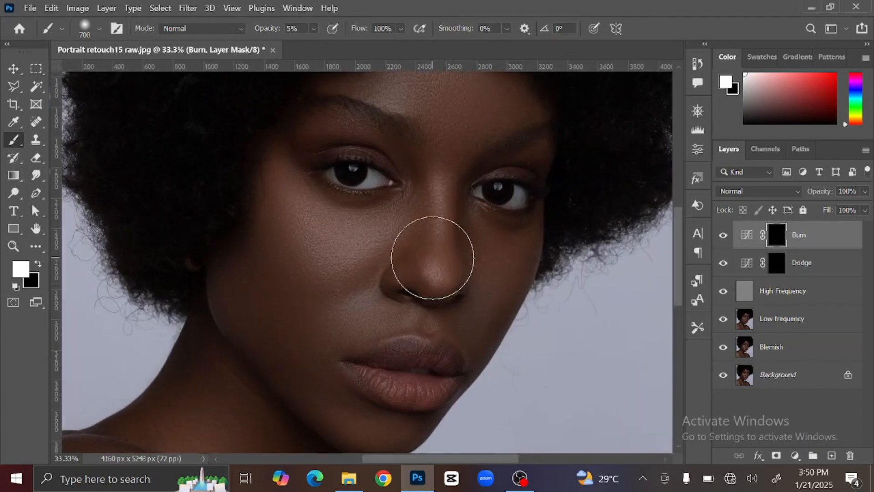
key(bracketleft)
key(bracketleft)
key(bracketleft)
key(bracketleft)
key(bracketleft)
key(bracketleft)
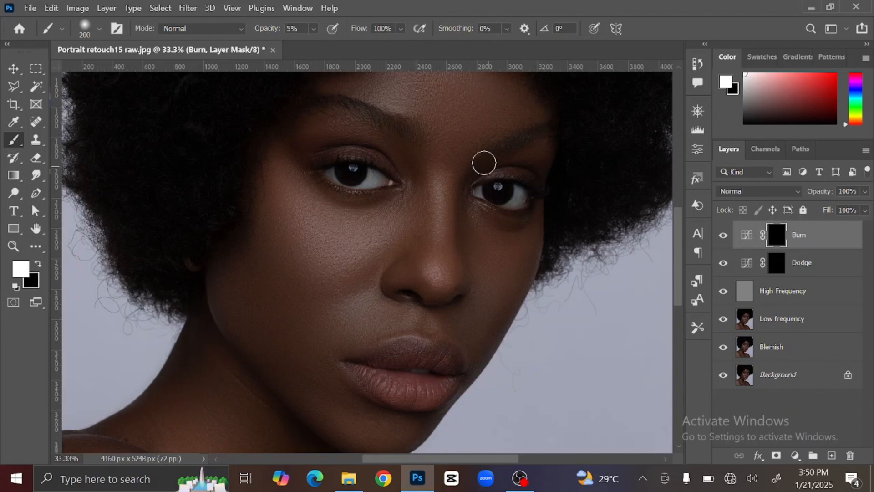
key(bracketleft)
key(bracketleft)
key(bracketright)
key(bracketright)
key(bracketright)
key(bracketright)
key(bracketleft)
- Enlarge the brush to 600 px and darken the edges of the forehead on the Burn mask
drag(437, 228, 405, 334)
key(bracketright)
key(bracketright)
key(bracketright)
key(bracketright)
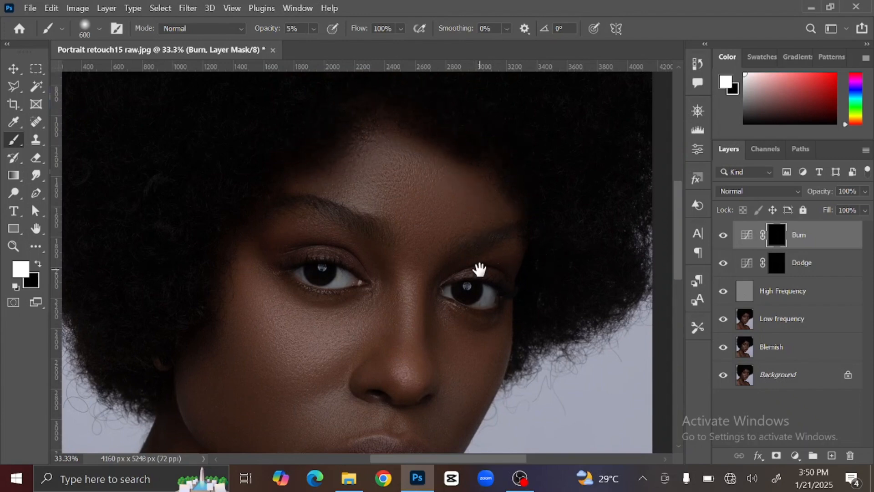
drag(478, 267, 488, 202)
key(ctrl+0)
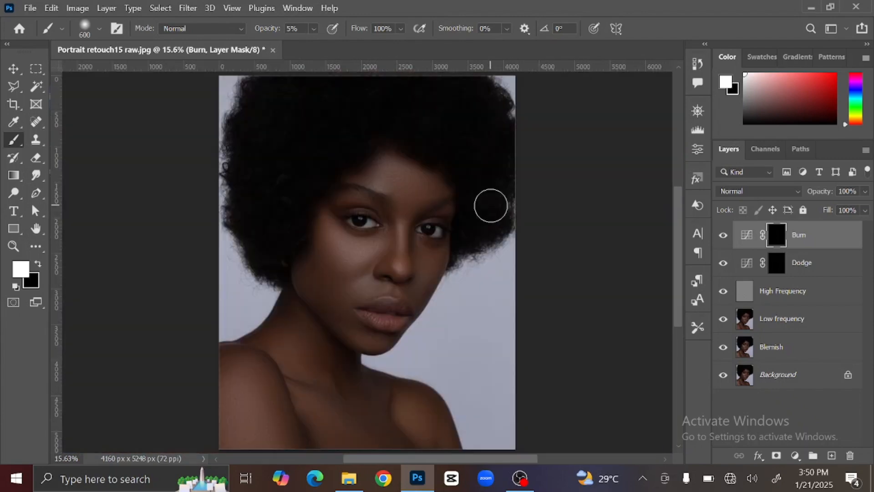
- Toggle the visibility of the Burn and Dodge layers to compare the portrait with and without them, and deselect all layers
click(724, 237)
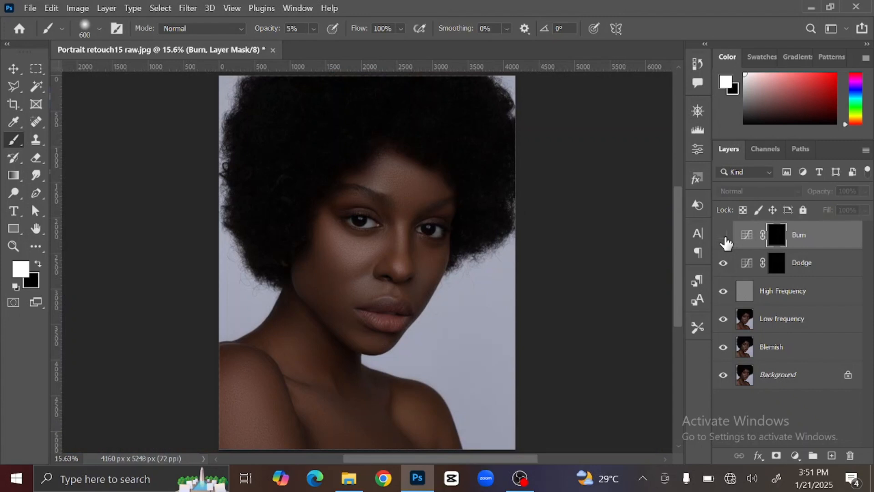
click(724, 237)
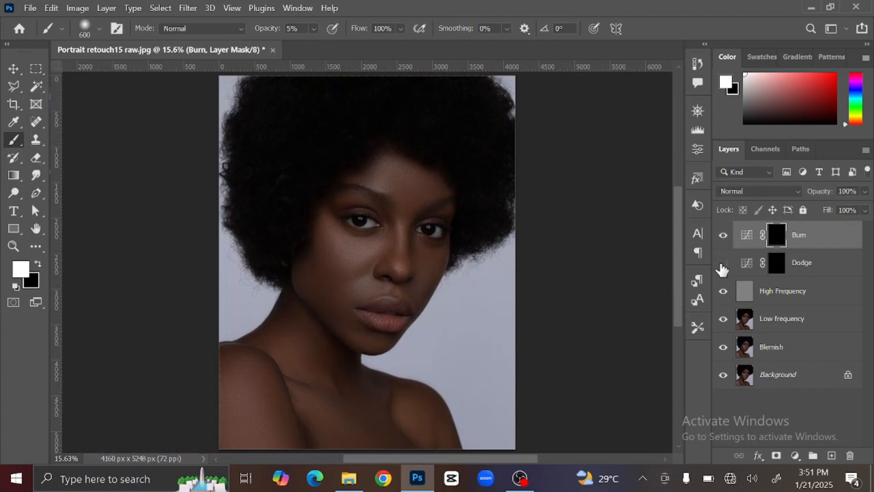
click(13, 68)
click(159, 156)
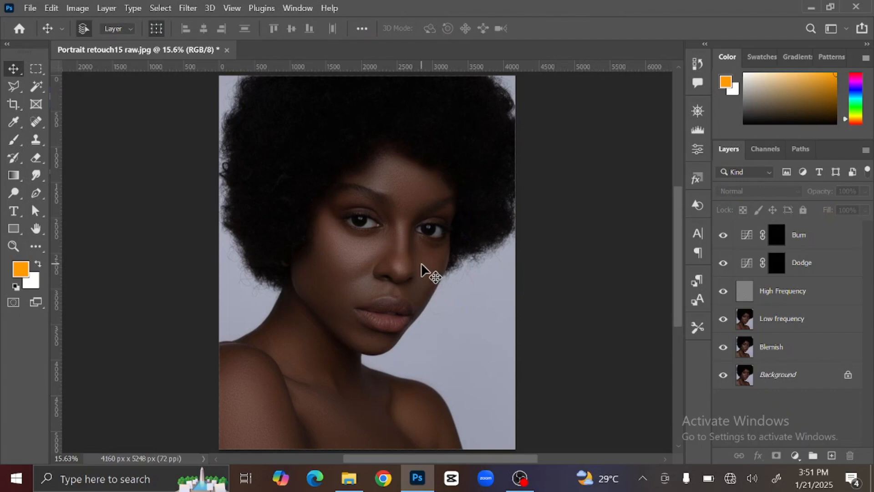
- Stamp all visible layers into a new layer above Burn and convert it to a smart object
click(824, 244)
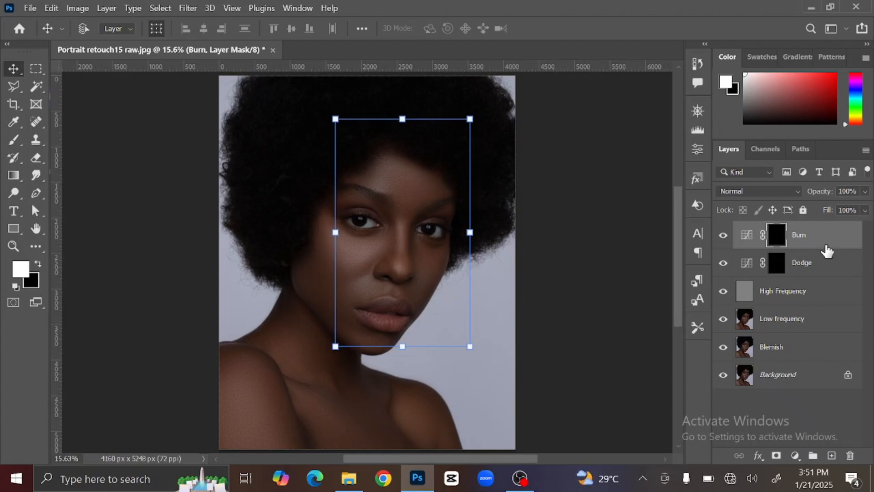
key(ctrl+shift+alt+e)
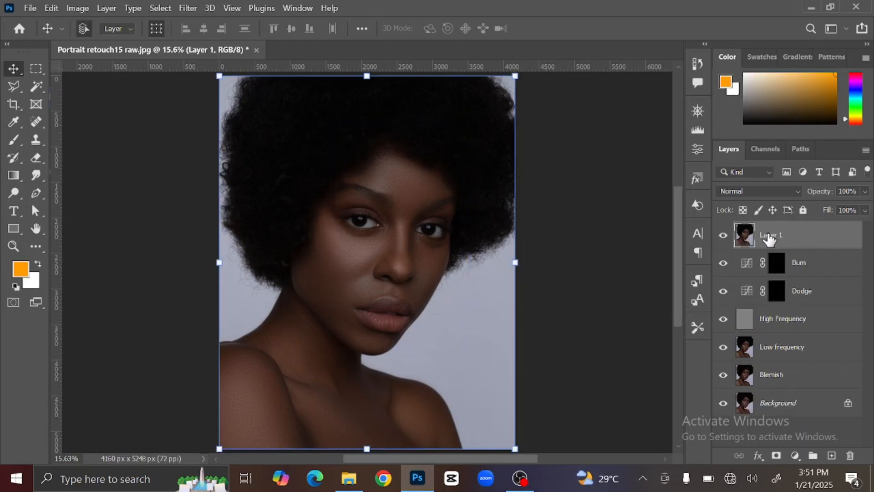
right_click(808, 235)
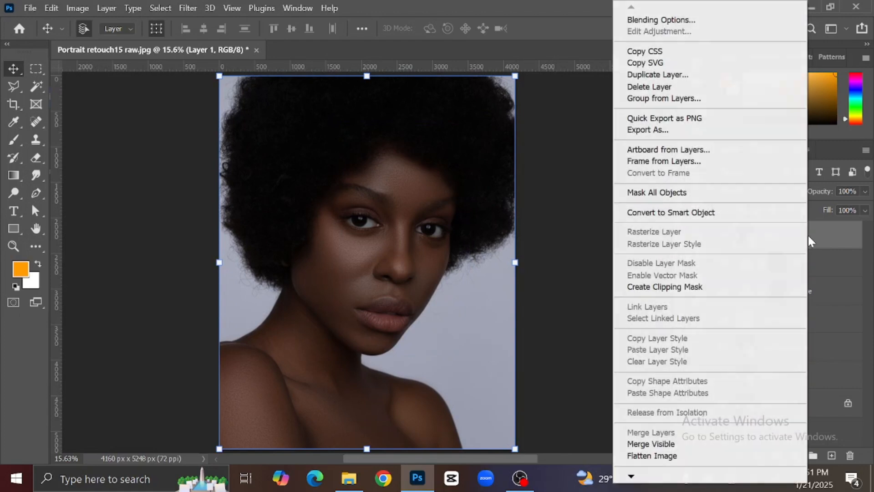
click(678, 212)
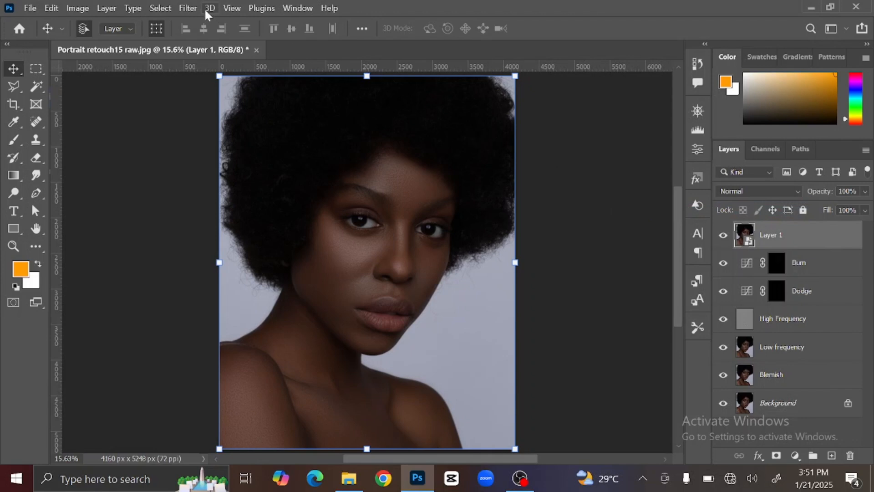
- Open the Camera Raw Filter on the stamped layer and set exposure to +0.15 and contrast to +34
click(188, 8)
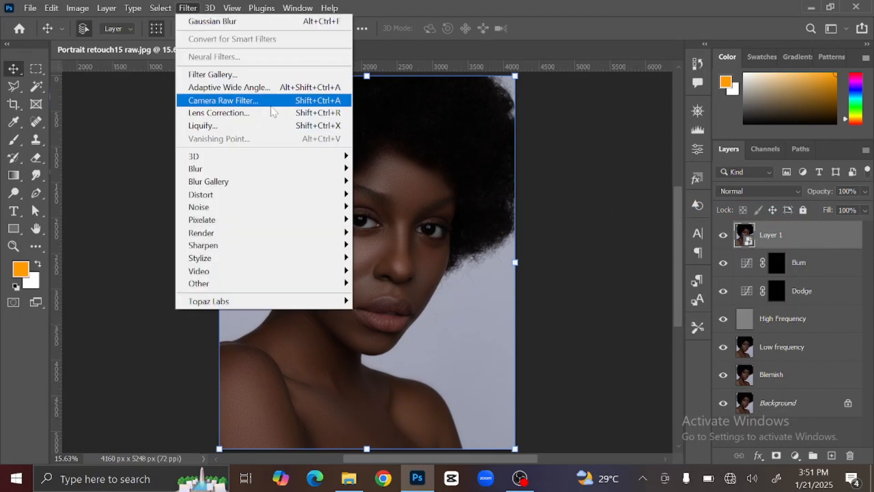
click(266, 102)
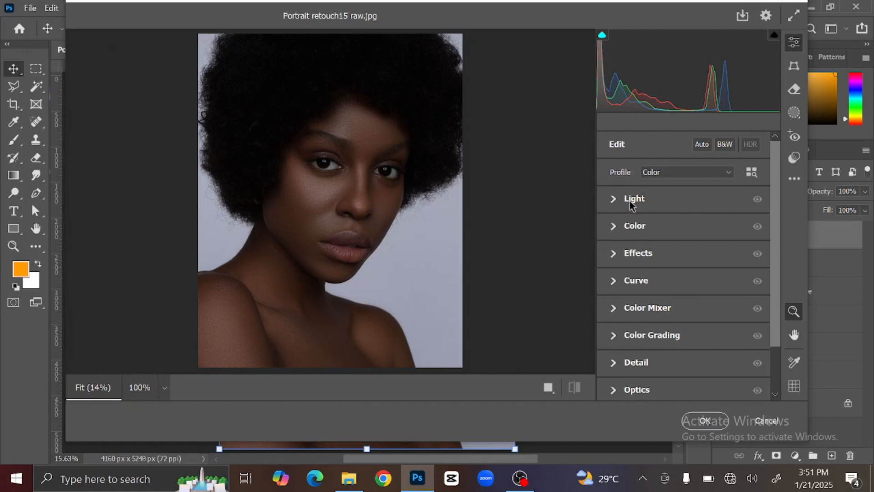
click(614, 200)
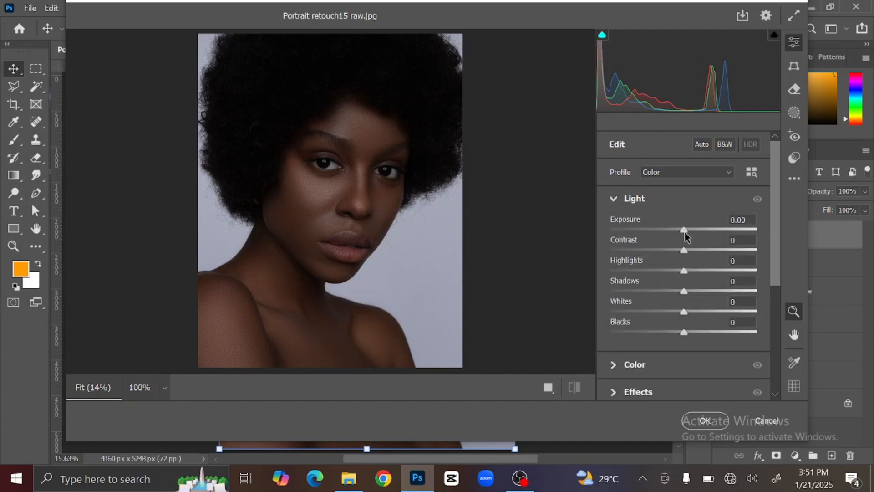
drag(685, 230, 687, 231)
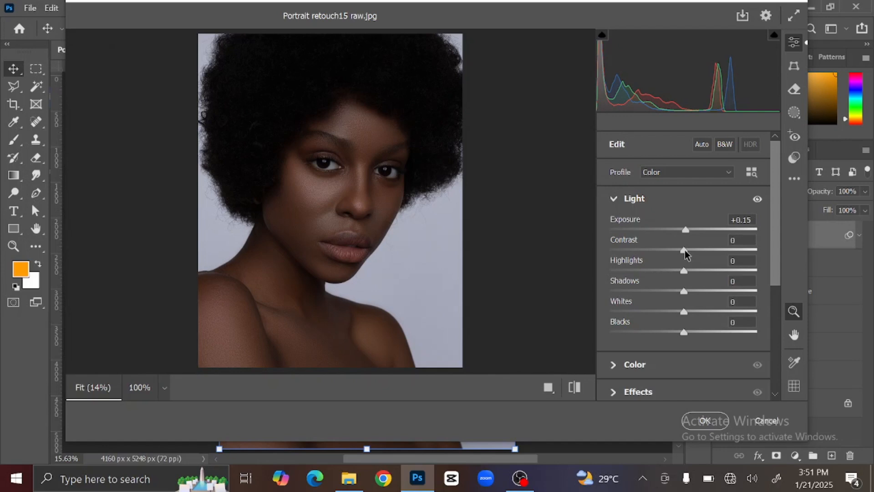
drag(684, 250, 690, 250)
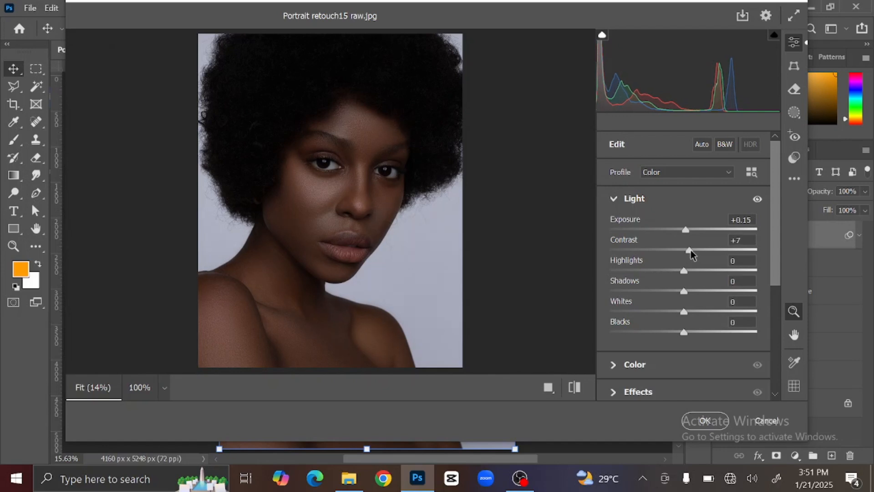
click(736, 240)
text(34)
key(Return)
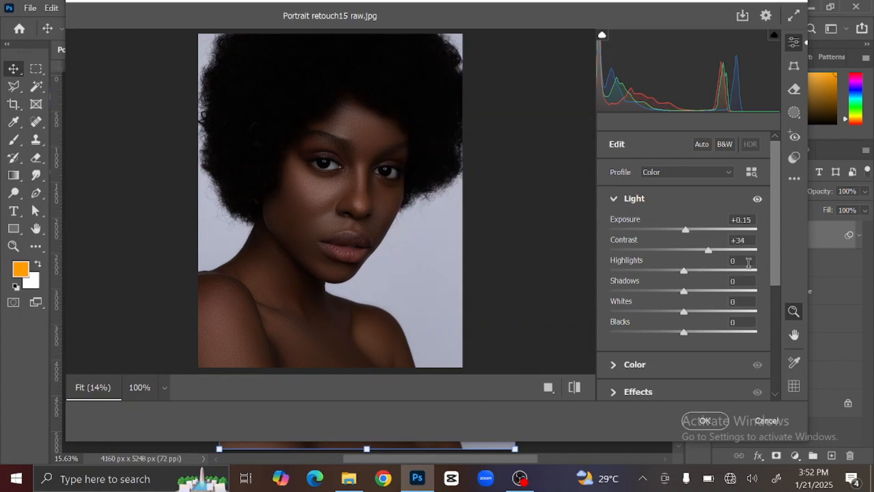
- Raise the highlights to +34 and the shadows to +24 in the Camera Raw light settings
click(737, 260)
key(Return)
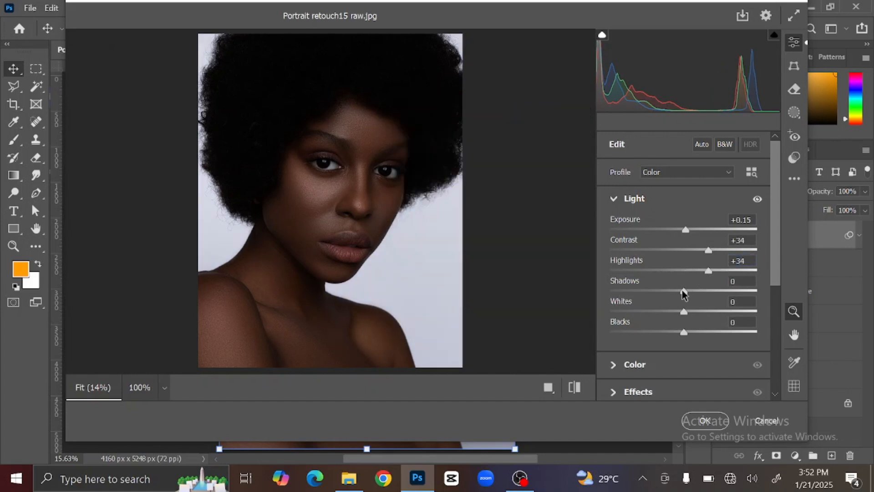
drag(686, 294, 704, 295)
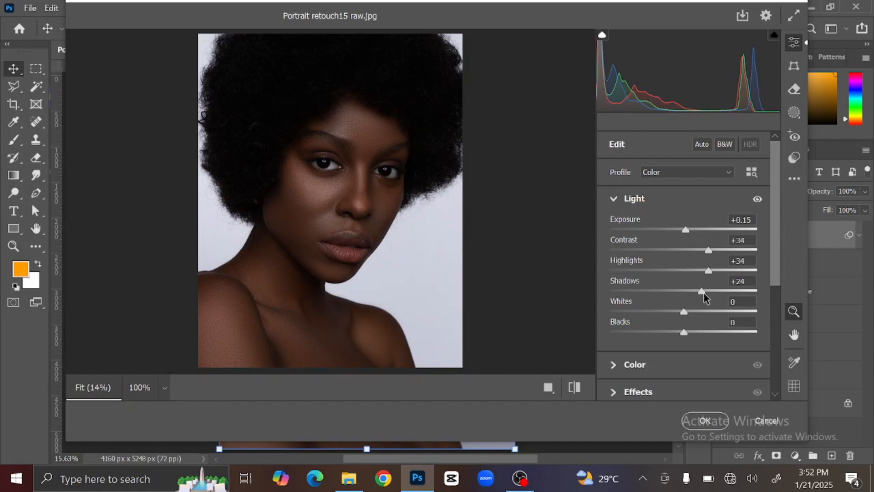
click(741, 280)
- Raise the vibrance to +17 in the Camera Raw color settings
click(613, 198)
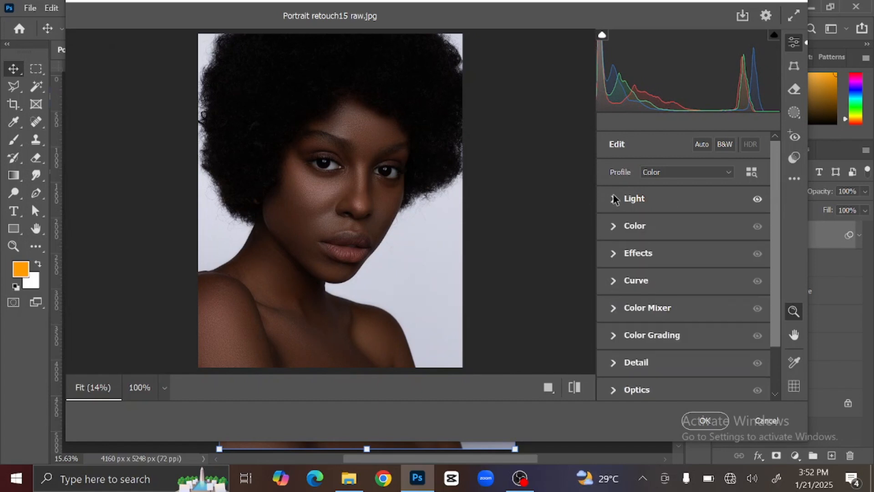
click(614, 226)
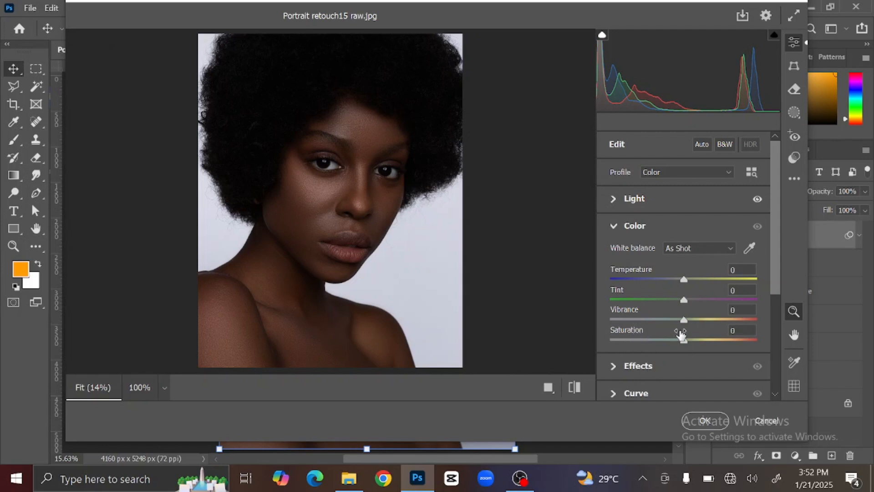
drag(683, 322, 698, 319)
drag(749, 310, 718, 311)
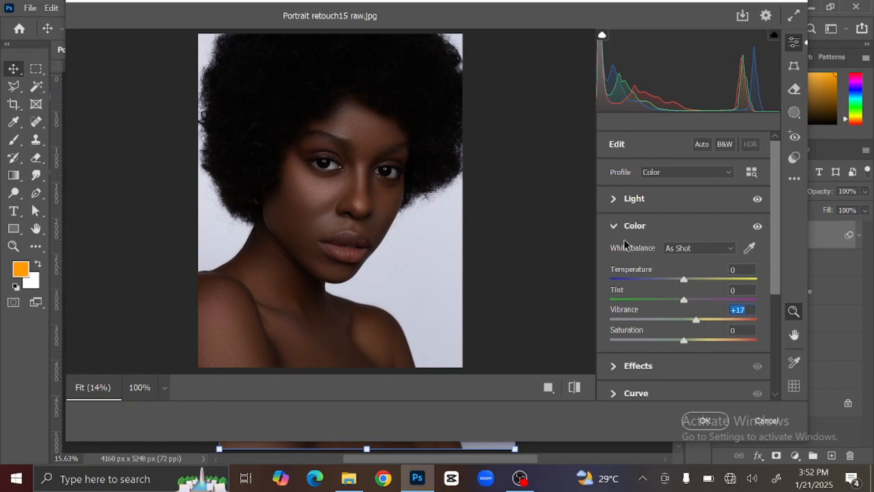
click(614, 227)
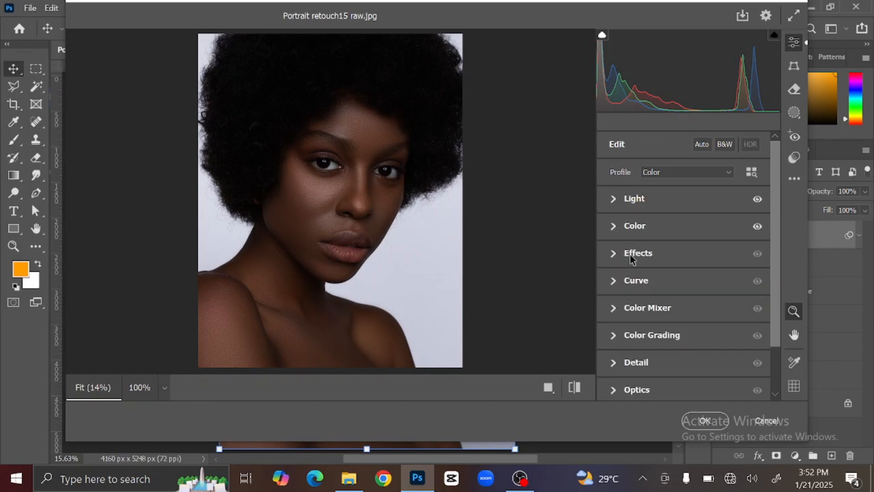
- Set texture to +18 and clarity to +14 in the Camera Raw effects, checking the skin detail up close
click(613, 253)
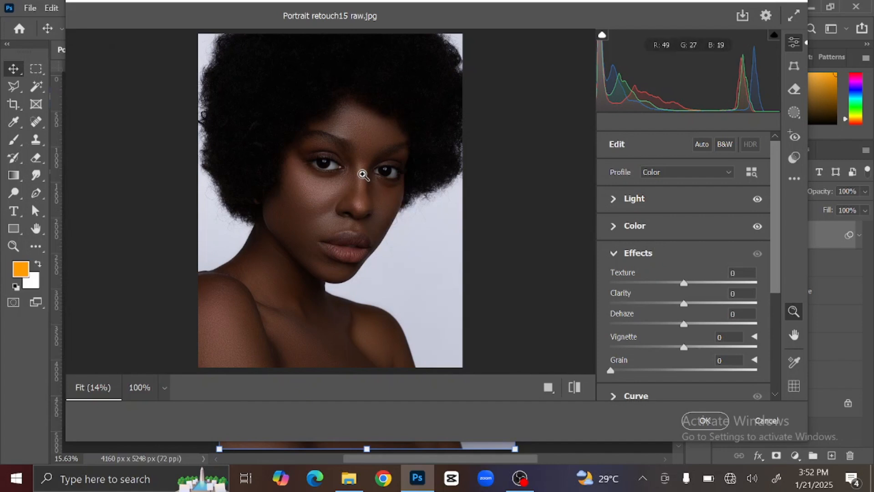
scroll(387, 184, up, 3)
scroll(382, 210, down, 2)
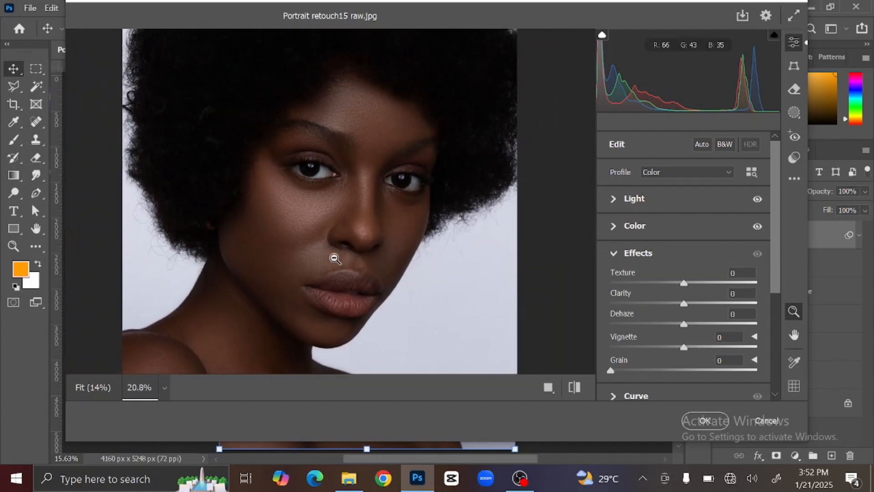
drag(684, 283, 700, 283)
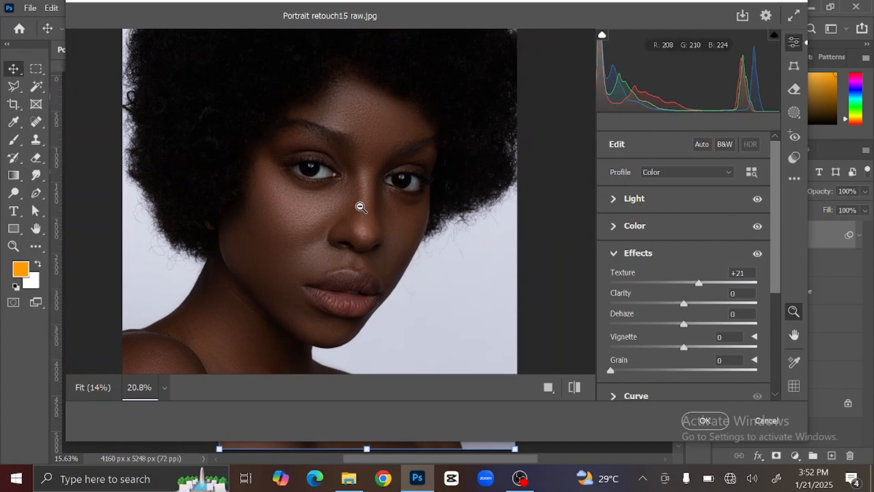
drag(335, 179, 376, 185)
drag(255, 232, 207, 226)
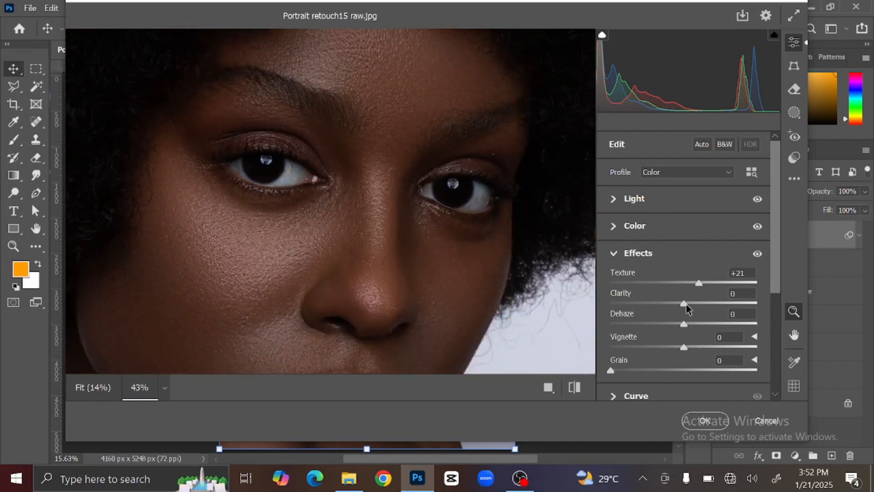
drag(686, 304, 688, 303)
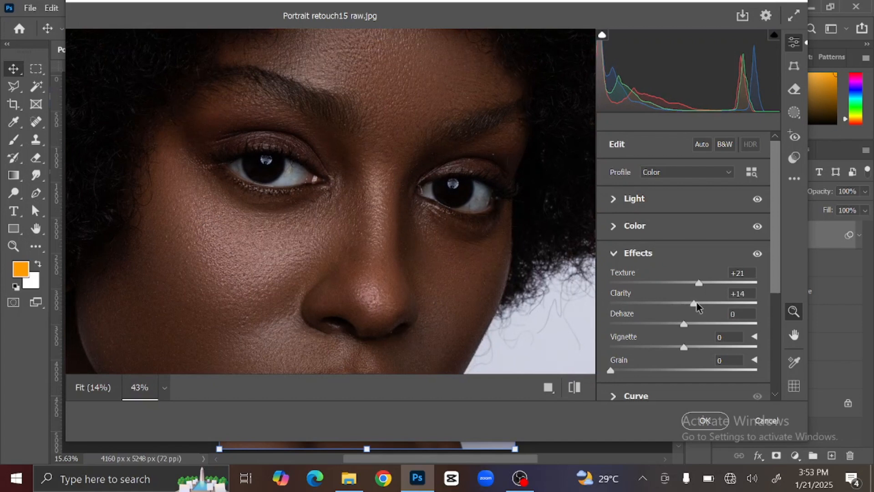
drag(699, 286, 697, 285)
drag(467, 260, 378, 241)
drag(454, 315, 486, 346)
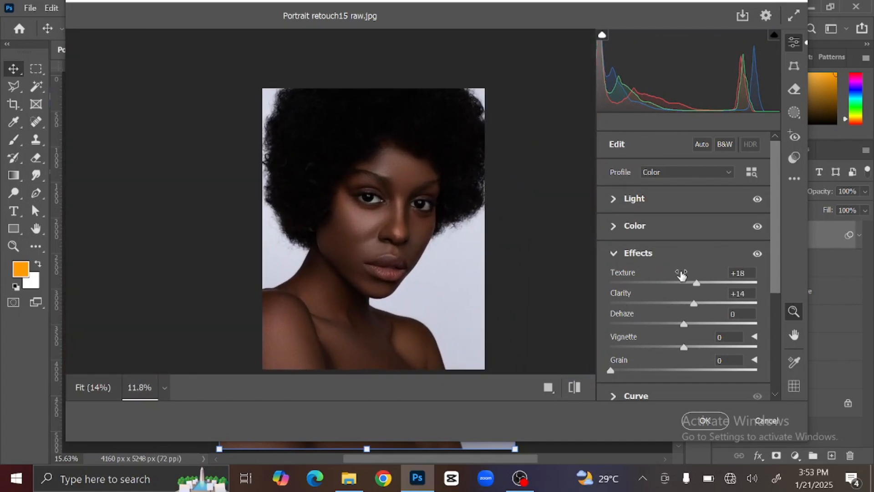
click(614, 253)
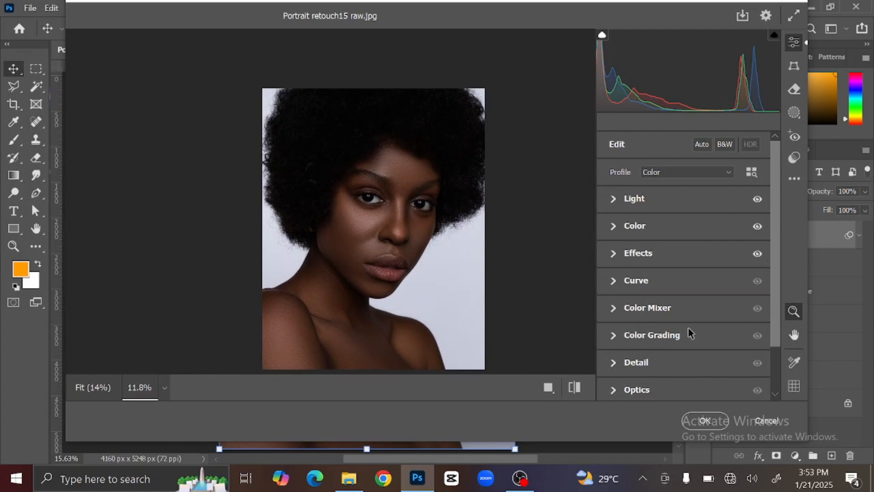
- Color grade the midtones to hue 48, saturation 18 and the highlights to hue 43, saturation 13
click(612, 335)
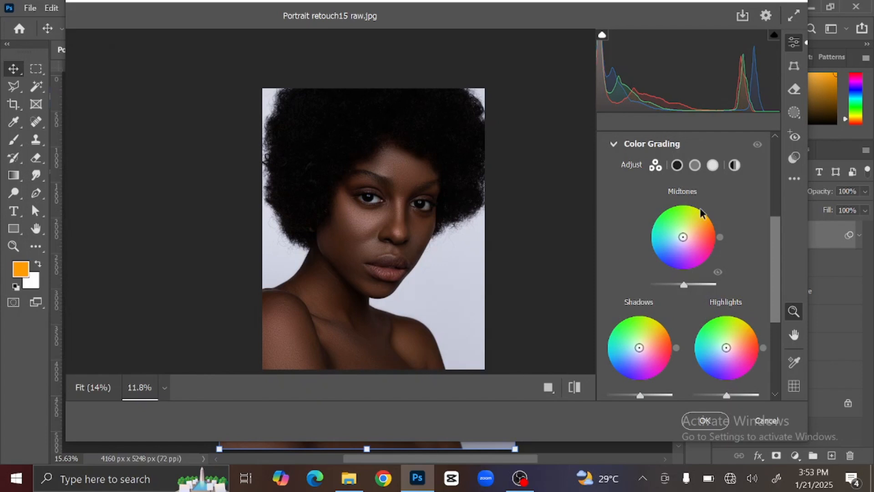
drag(684, 237, 687, 233)
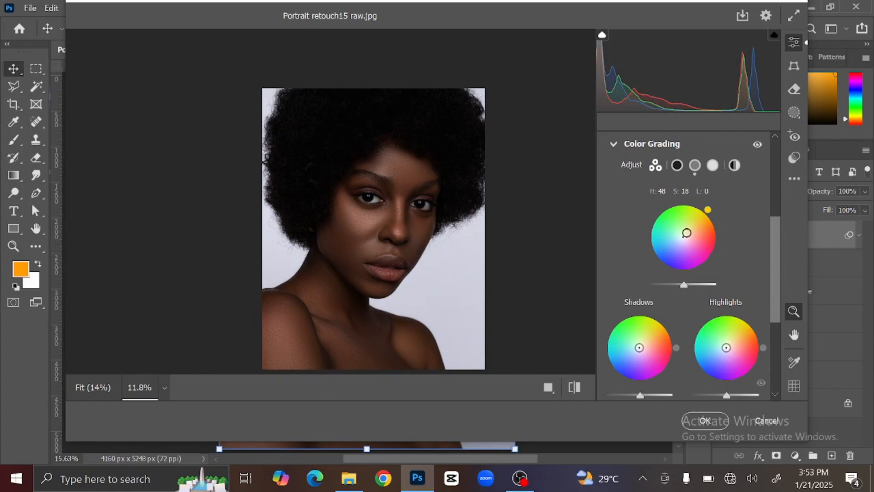
drag(726, 348, 730, 344)
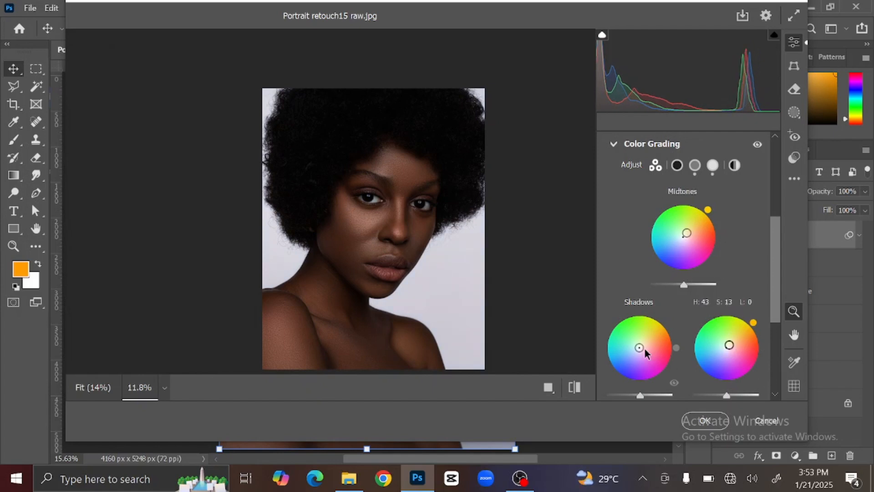
- Color grade the shadows to a warm tint with hue 34 and saturation 5
drag(639, 348, 639, 346)
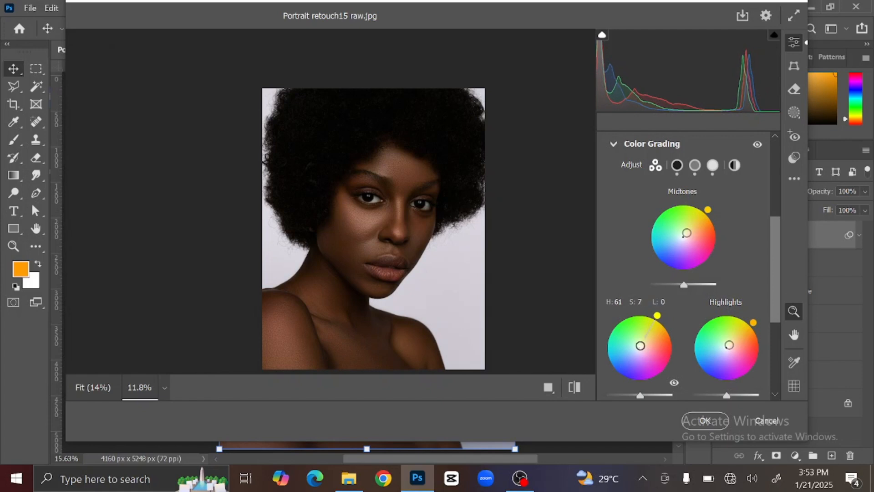
scroll(426, 259, up, 3)
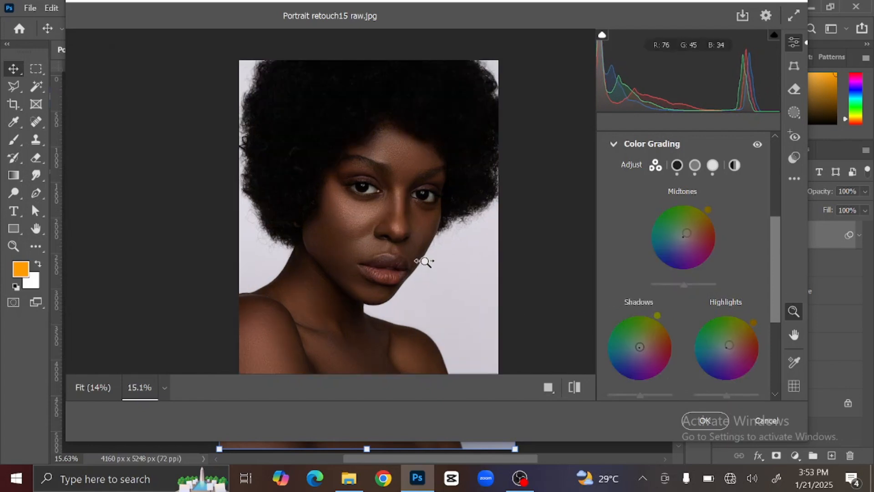
scroll(432, 269, down, 4)
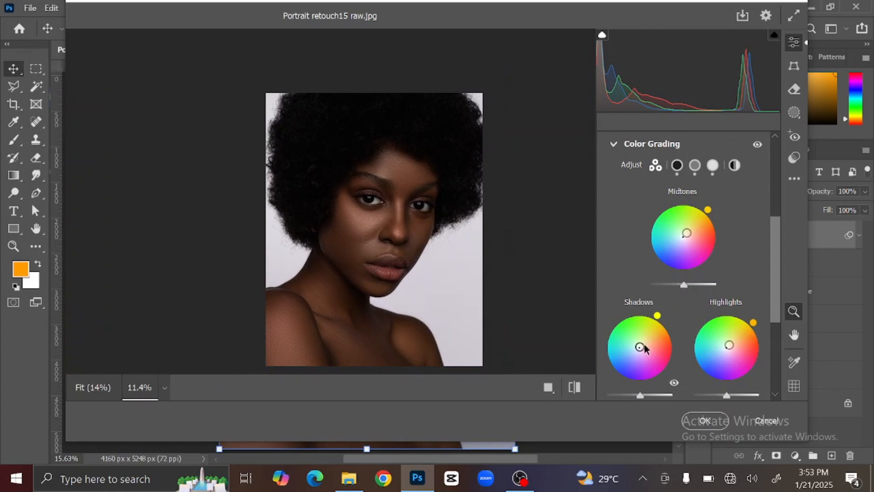
drag(639, 346, 640, 347)
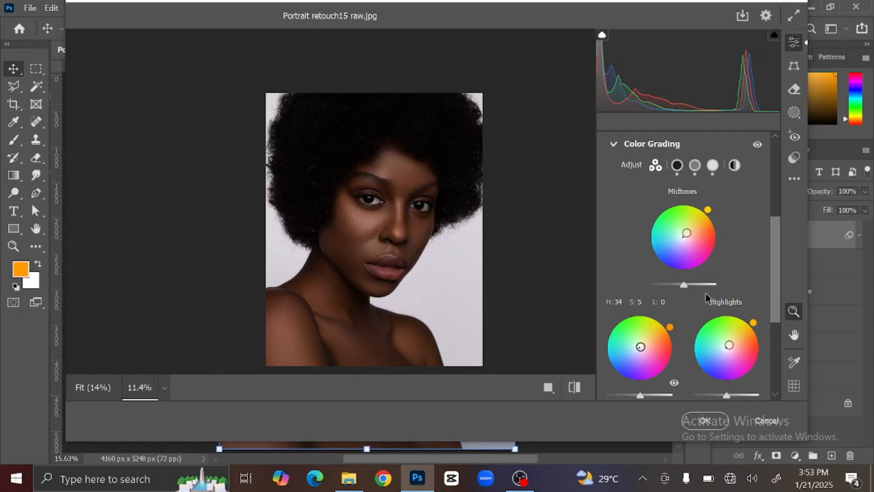
click(614, 145)
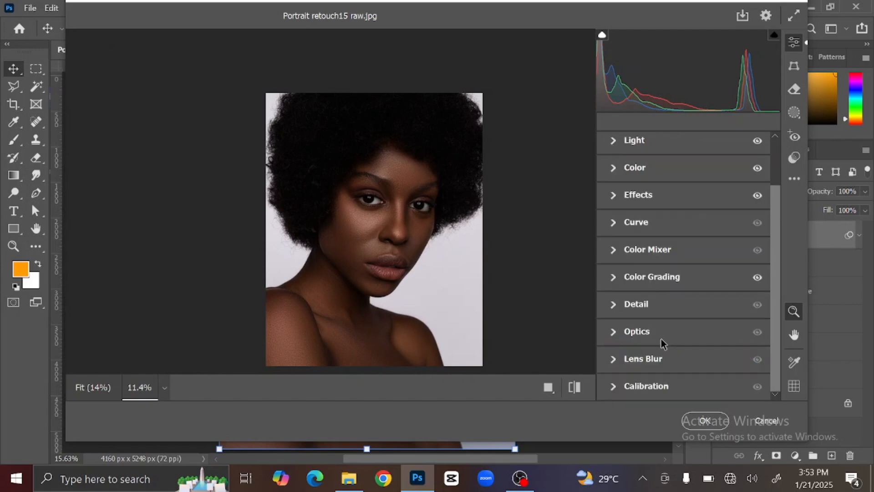
- Set the blue primary saturation to +9 in the Camera Raw calibration settings
click(613, 387)
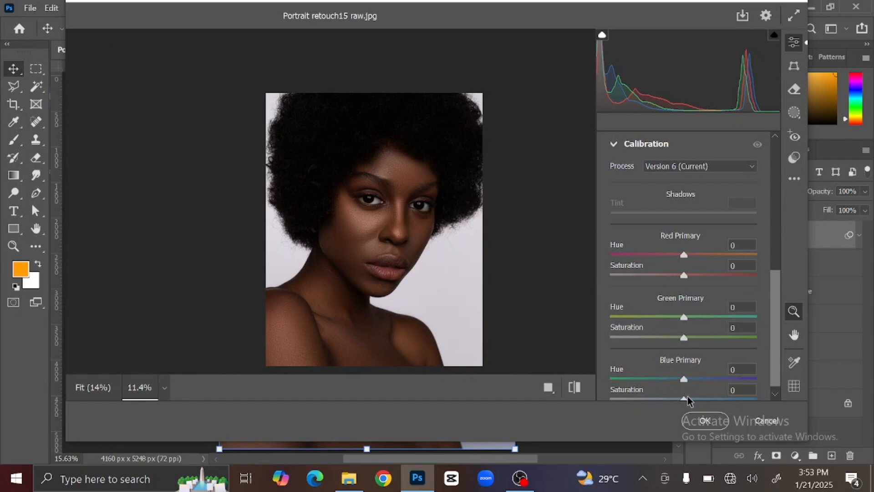
drag(690, 401, 694, 401)
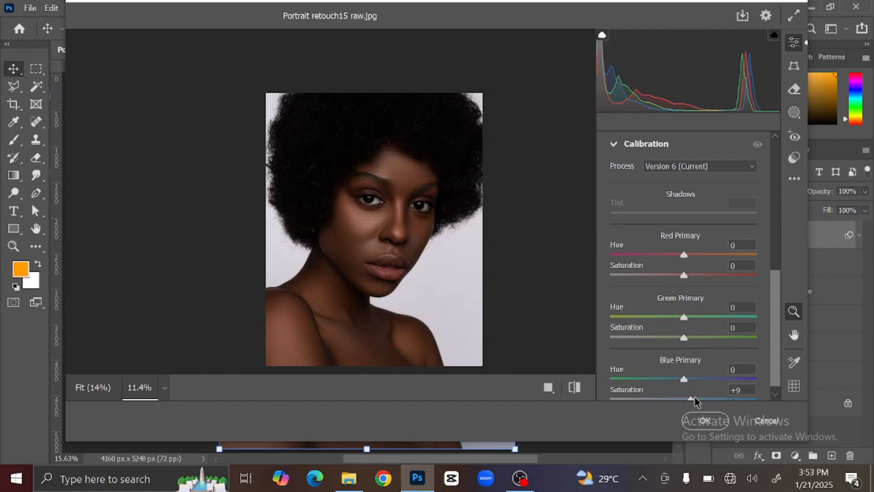
click(613, 144)
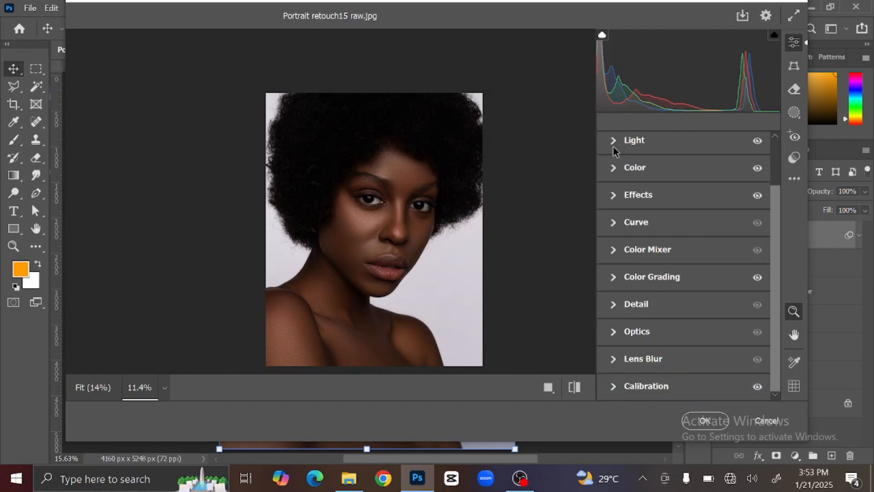
- Compare the portrait before and after the Camera Raw grading, and apply the filter
click(575, 387)
click(575, 388)
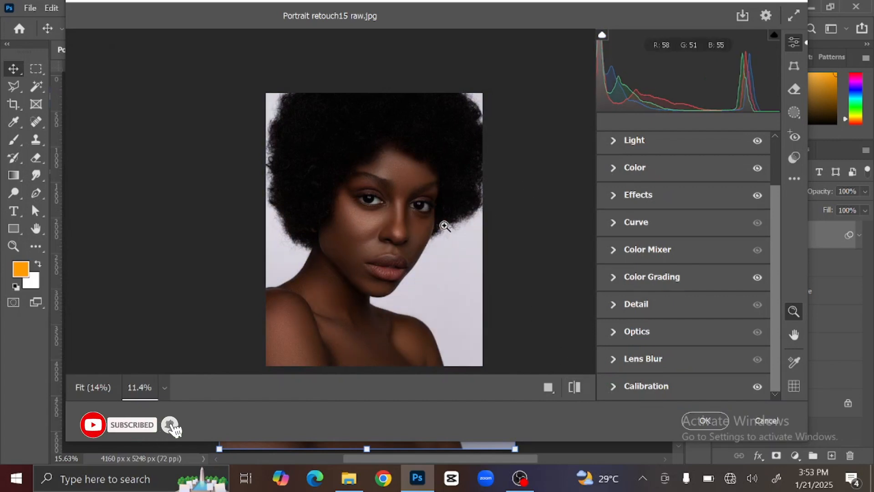
click(706, 419)
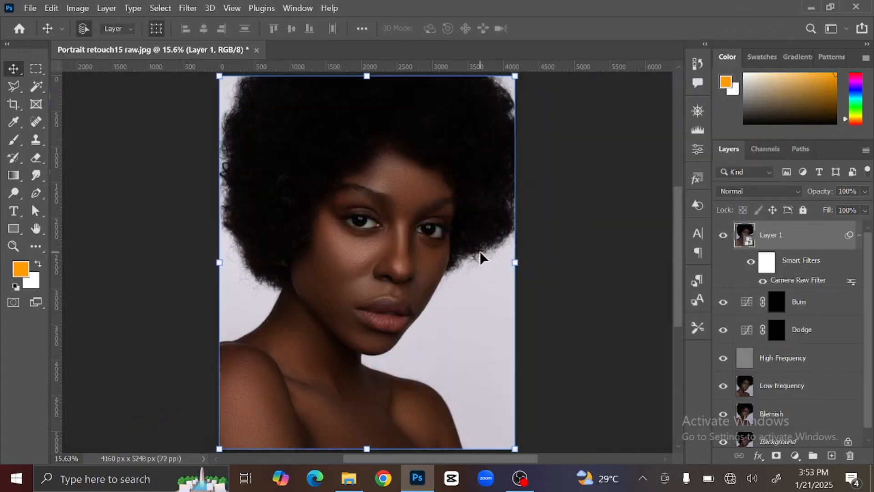
- Toggle the visibility of Layer 1 to compare the grading, and collapse its smart filter list
click(597, 261)
click(723, 235)
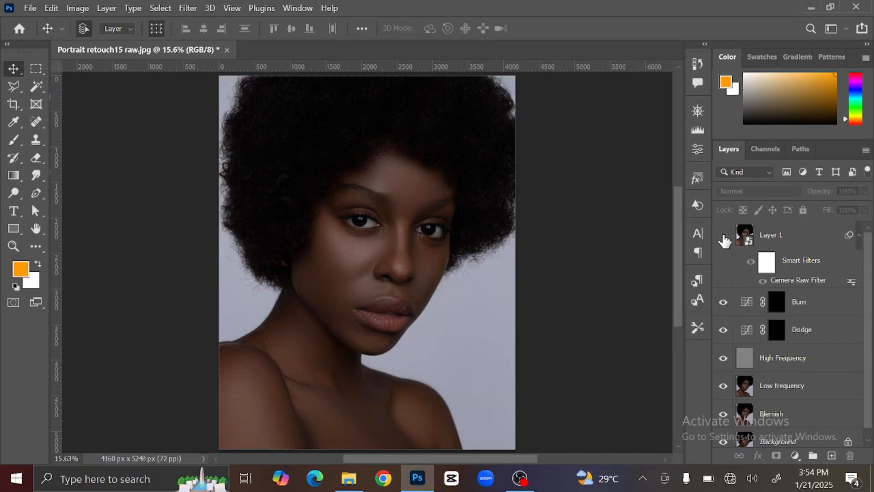
click(723, 236)
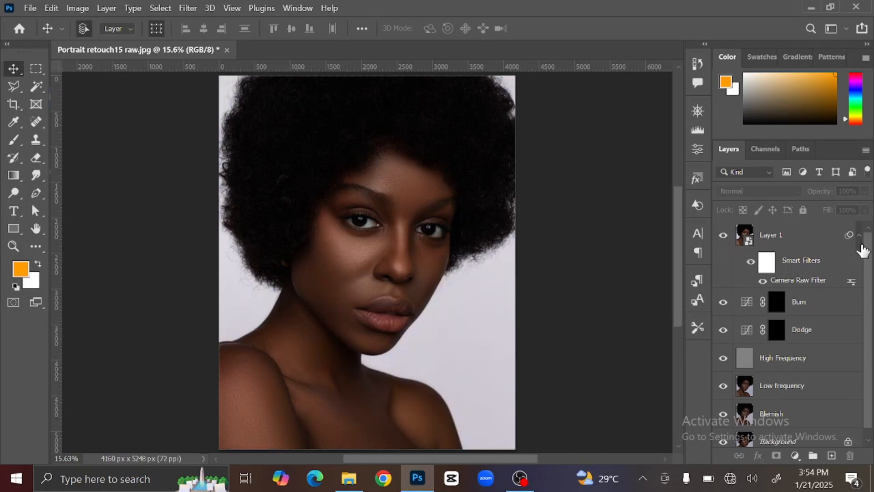
click(859, 235)
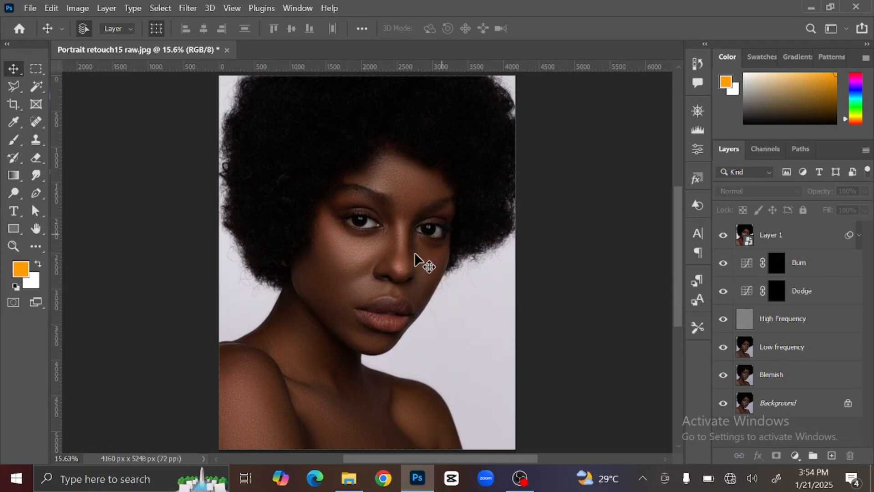
- Add a new layer above Layer 1 in Color blend mode and set the foreground color to ffffff
click(818, 236)
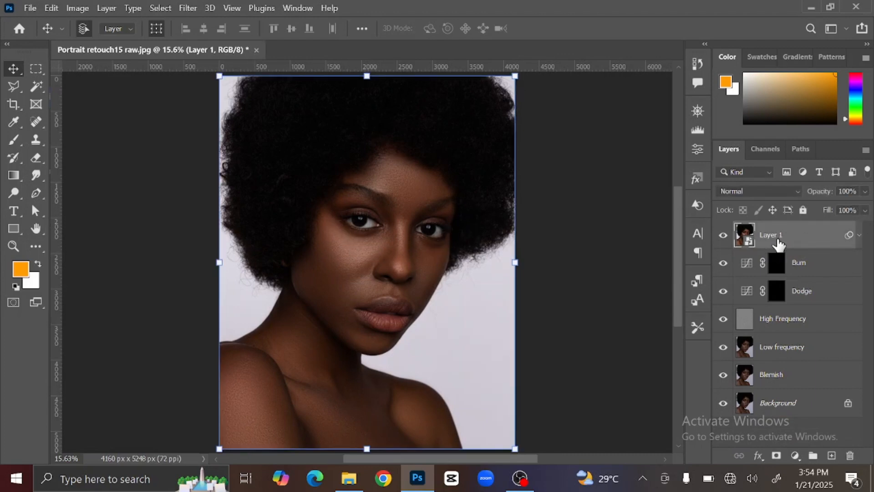
click(832, 456)
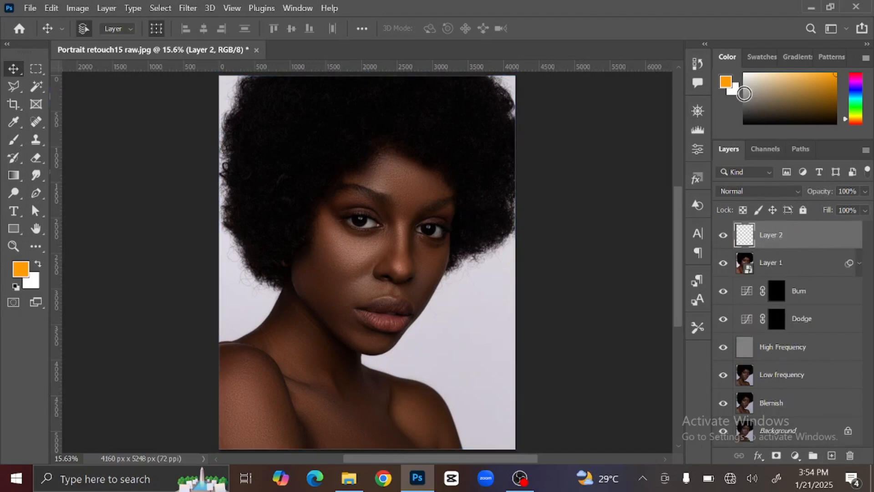
click(726, 82)
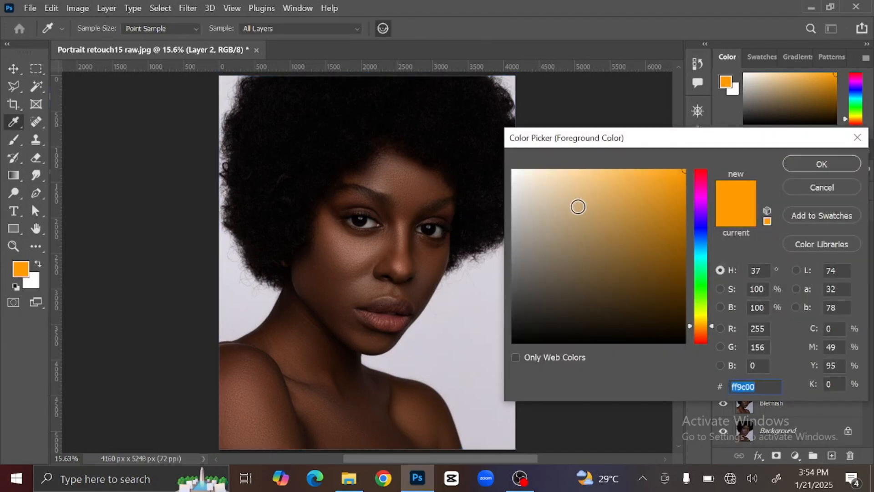
text(ffffff)
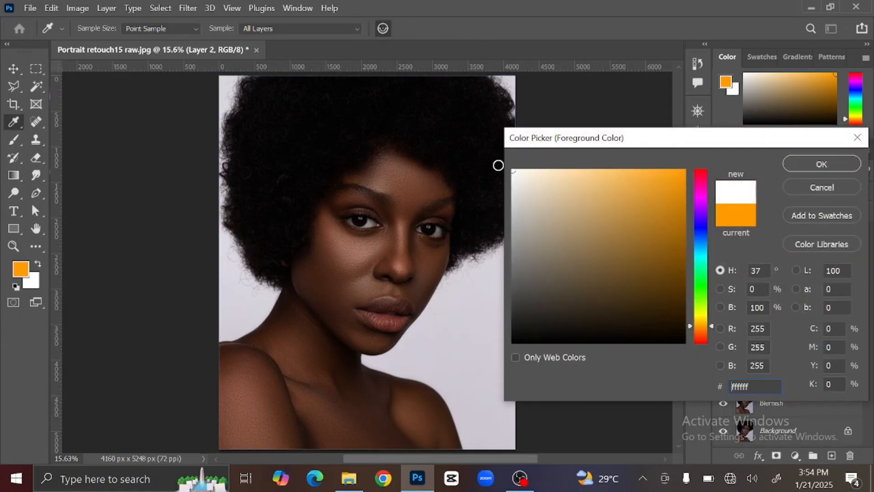
click(794, 163)
click(761, 191)
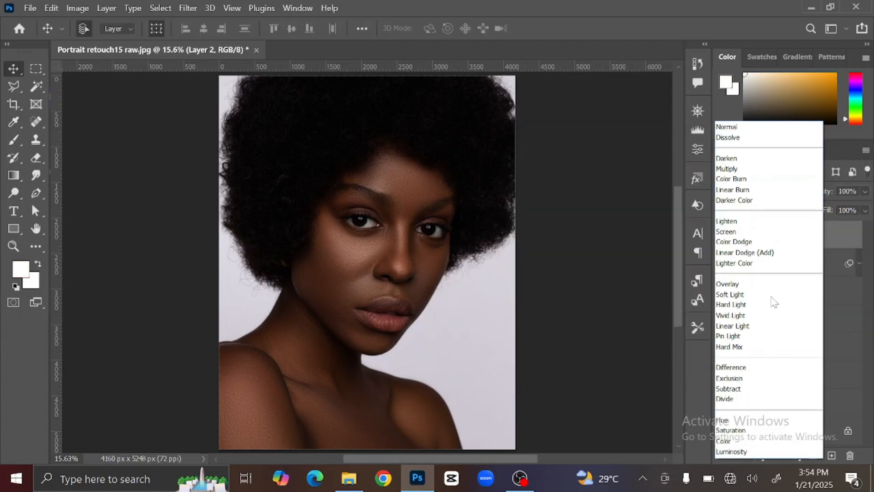
click(762, 441)
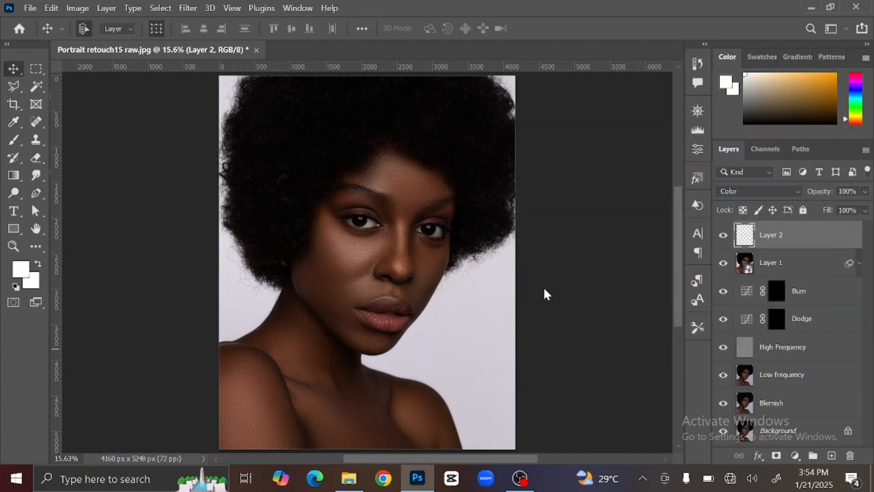
- Set the Brush tool's opacity to 100% for painting on Layer 2
click(14, 141)
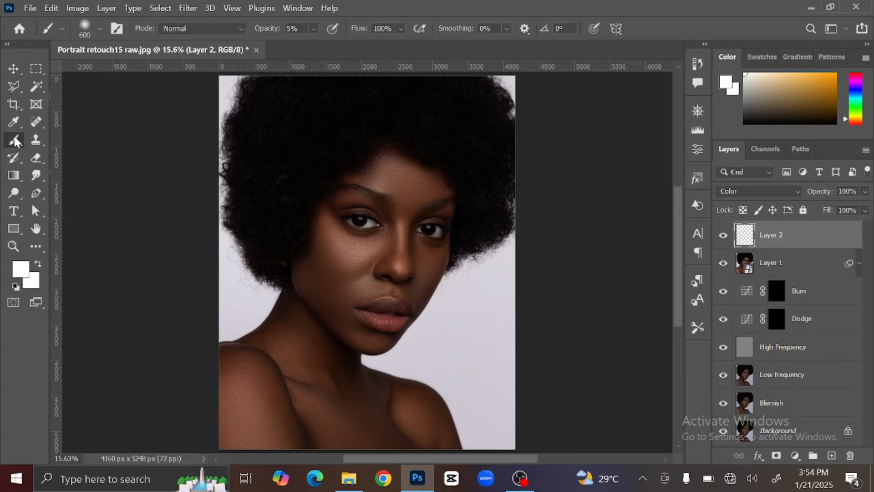
click(314, 29)
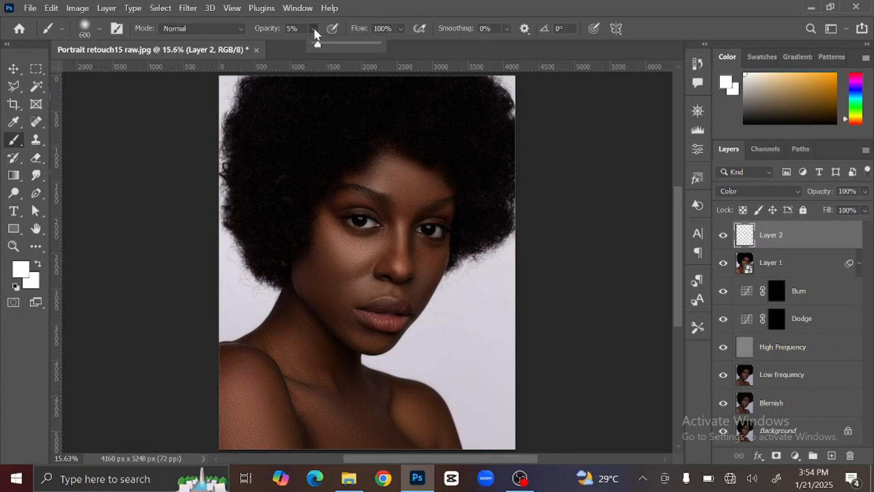
drag(322, 47, 418, 48)
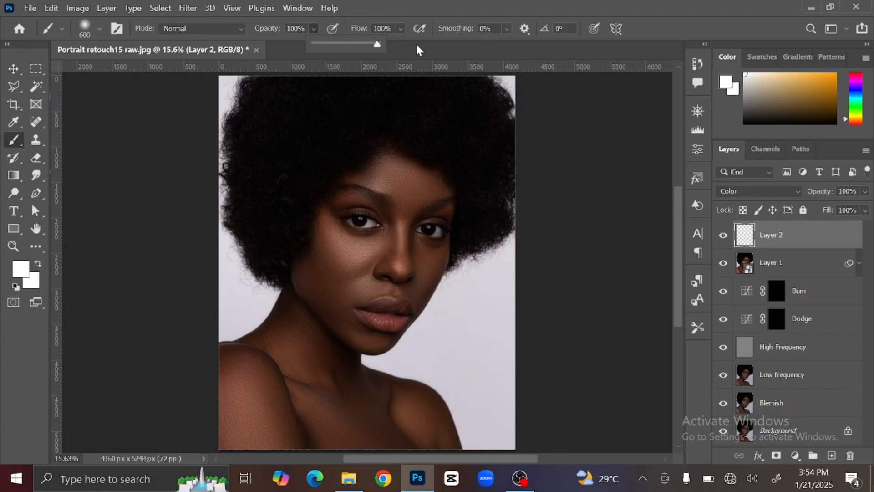
click(401, 28)
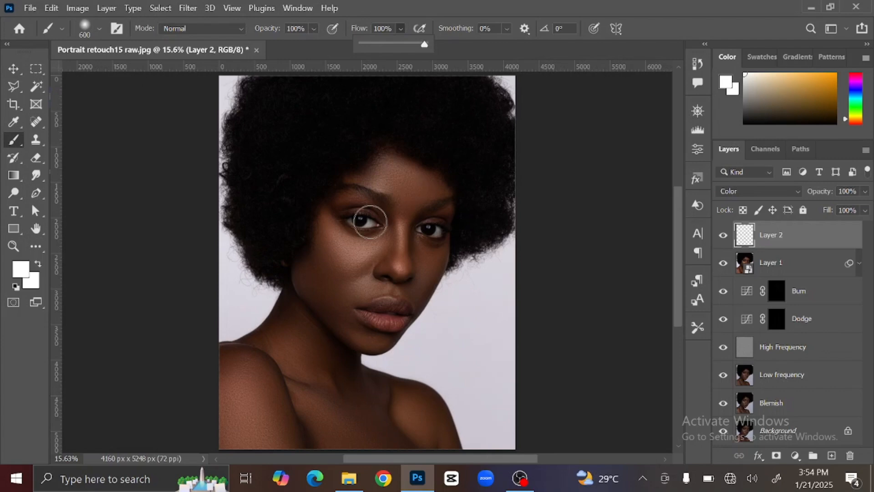
- Paint white over the white of the eye on the image's left on Layer 2, with a brush size of about 90 to 100
key(ctrl+plus)
key(ctrl+plus)
key(ctrl+plus)
key(ctrl+plus)
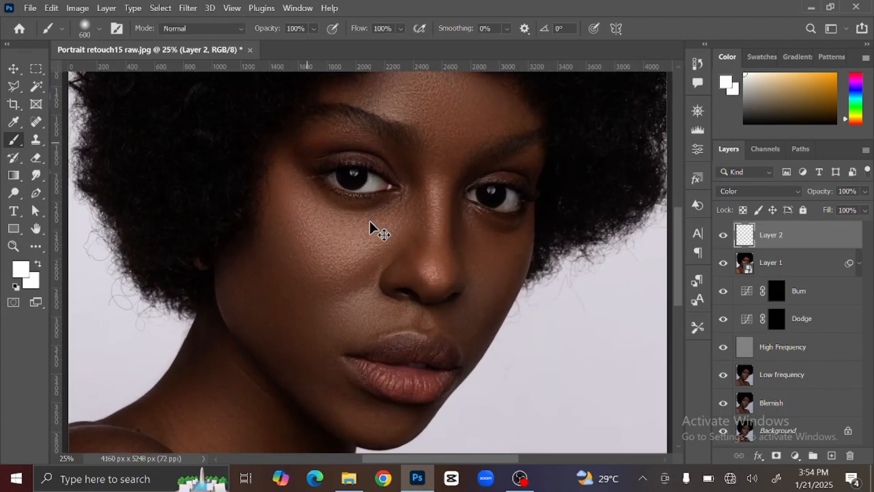
key(ctrl+plus)
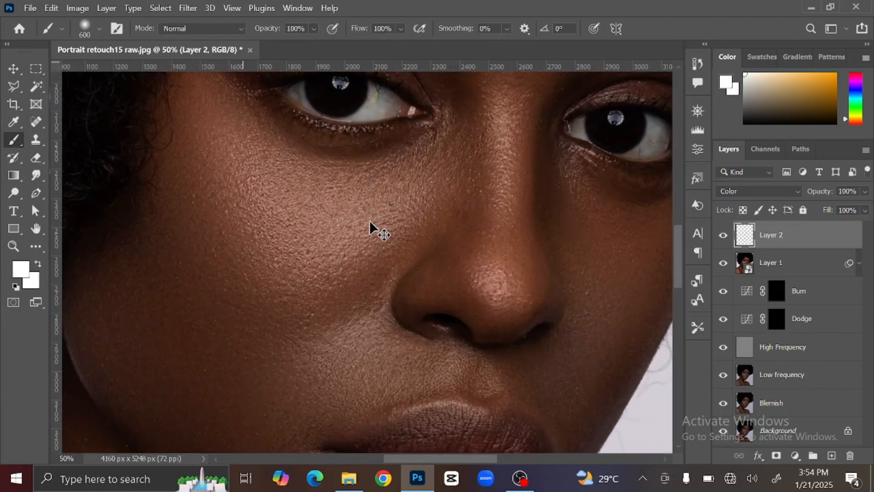
drag(378, 191, 379, 286)
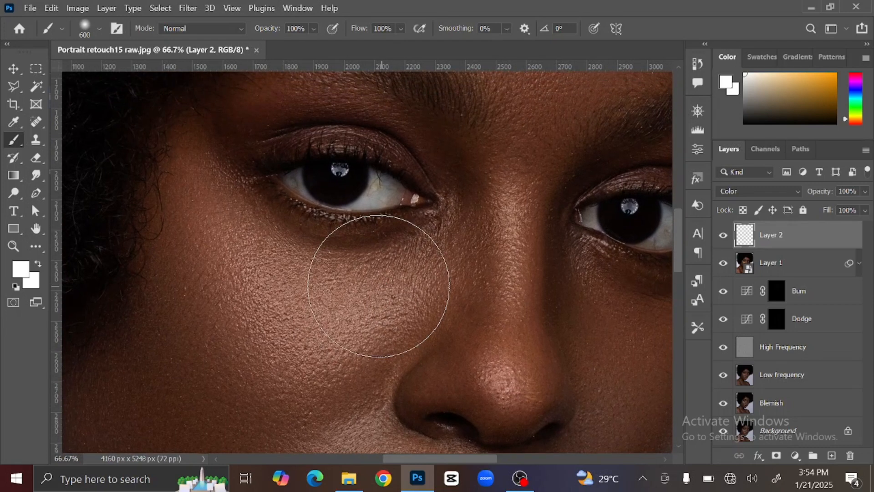
key(bracketleft)
key(bracketleft)
key(bracketleft)
key(bracketleft)
key(bracketleft)
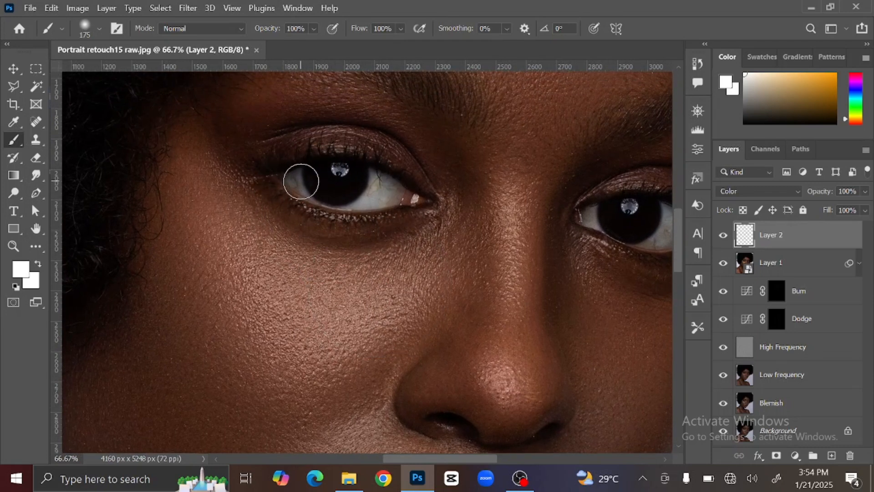
key(bracketleft)
key(bracketleft)
key(bracketleft)
key(bracketleft)
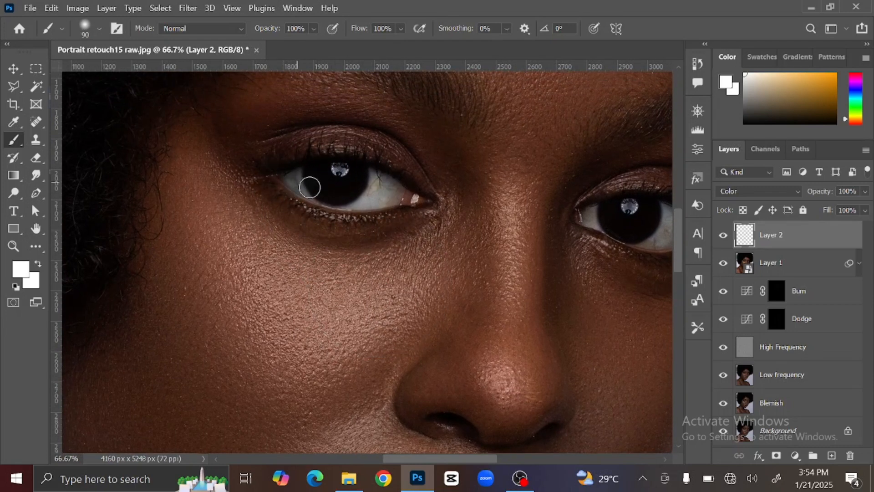
mouse_move(310, 187)
mouse_down()
mouse_move(356, 202)
mouse_move(397, 190)
mouse_move(368, 182)
mouse_up()
key(bracketright)
key(bracketright)
key(bracketleft)
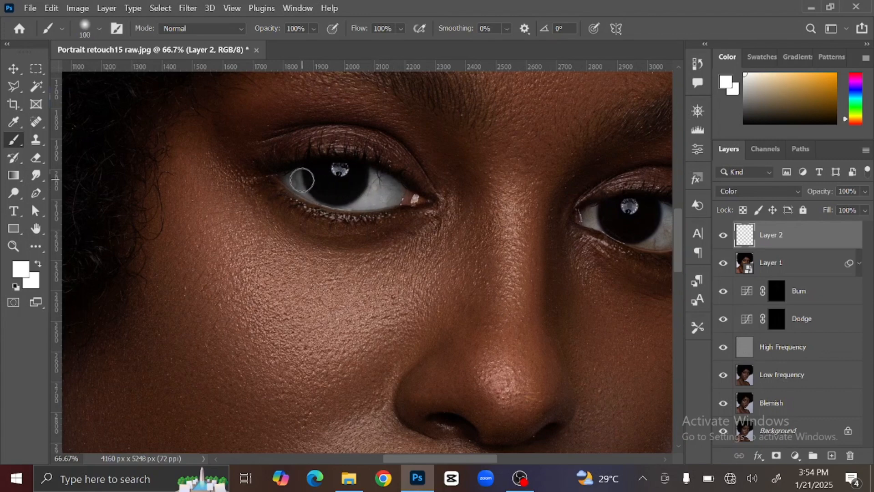
- Paint white over the white of the other eye on Layer 2, adjusting the brush size up to 125, and leave the Brush tool
drag(400, 201, 230, 202)
key(bracketleft)
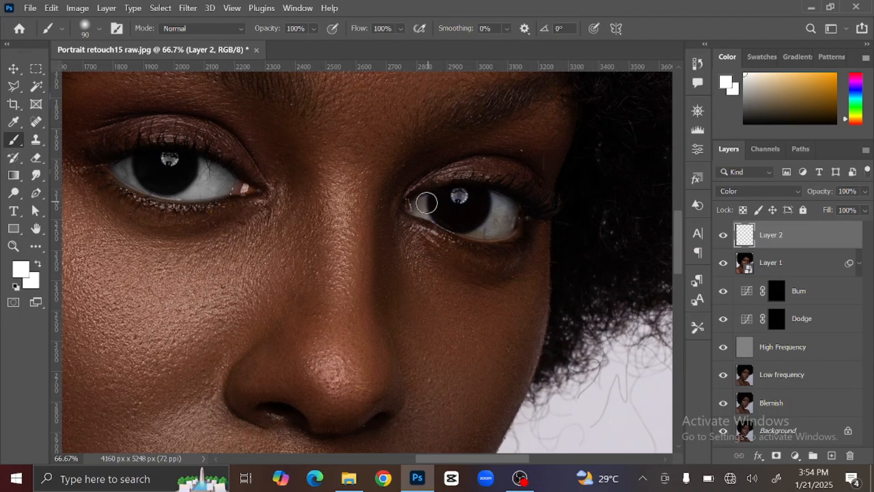
key(bracketleft)
key(bracketleft)
key(bracketright)
key(bracketright)
key(bracketright)
key(bracketright)
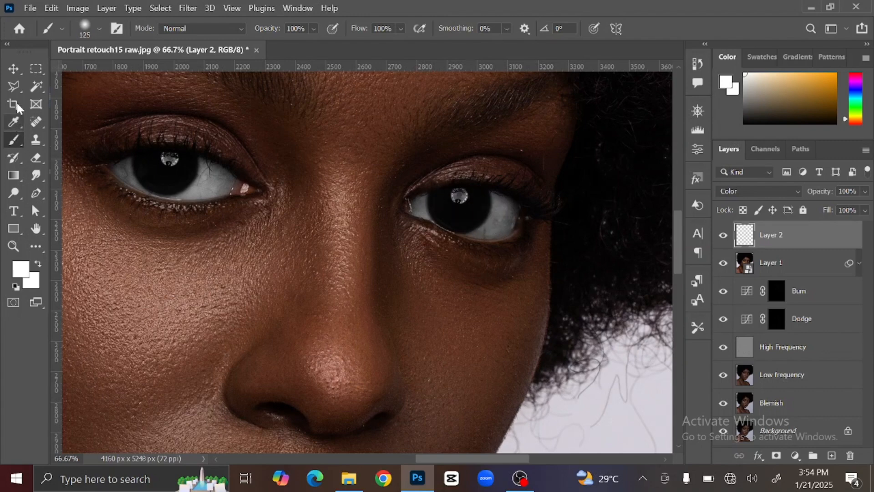
click(13, 68)
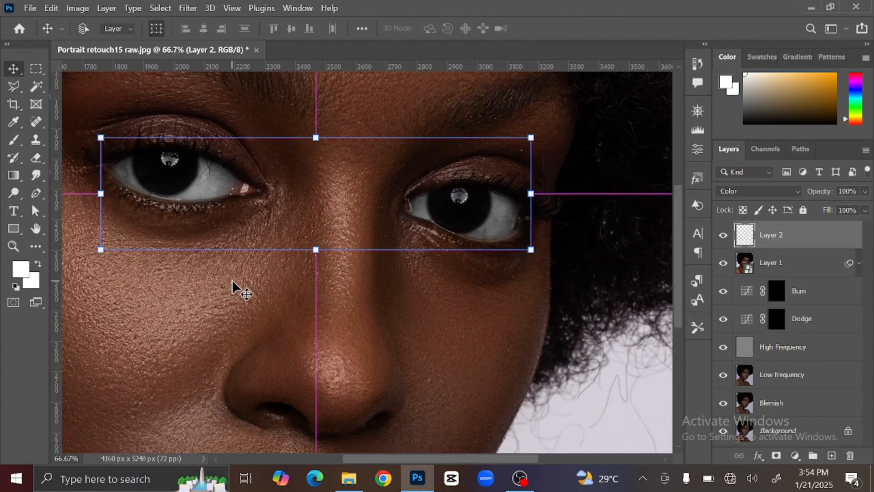
- Group all layers from Layer 2 down to Blemish, leaving out the Background layer
key(ctrl+0)
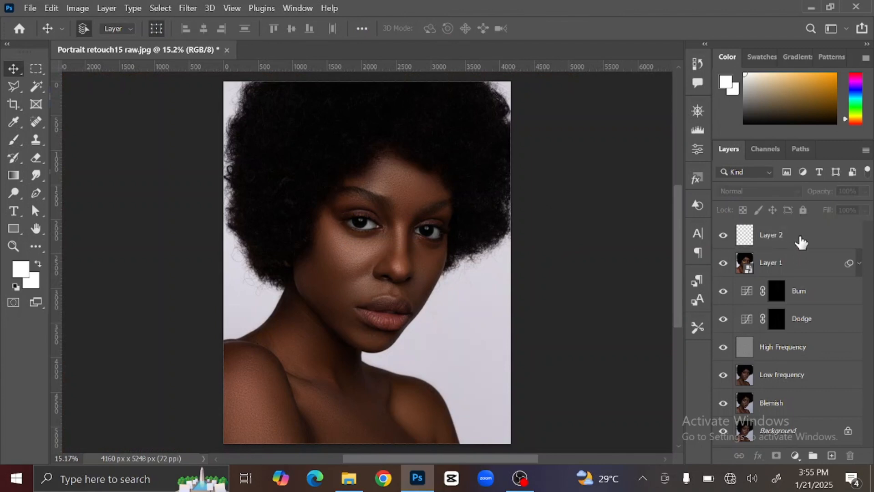
click(798, 234)
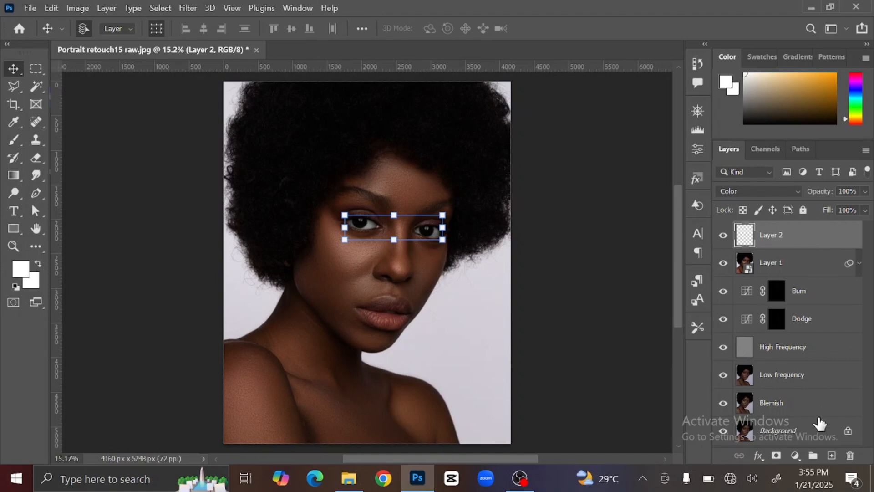
shift+click(813, 401)
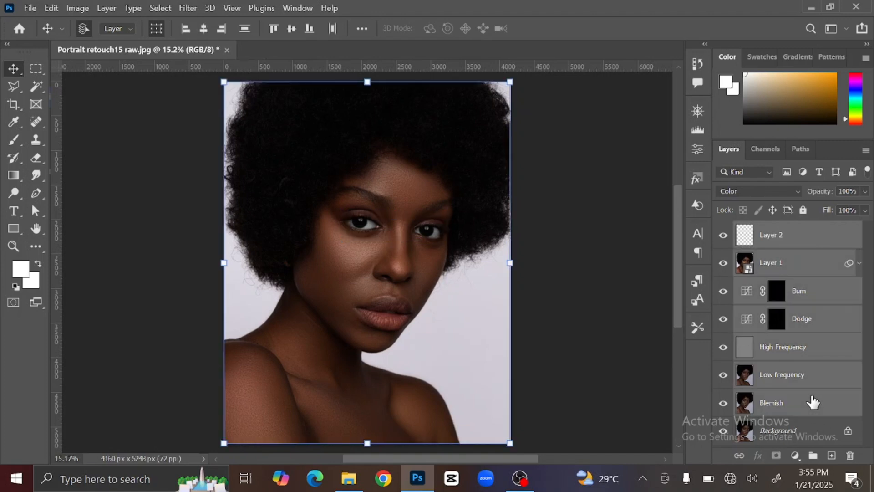
key(ctrl+g)
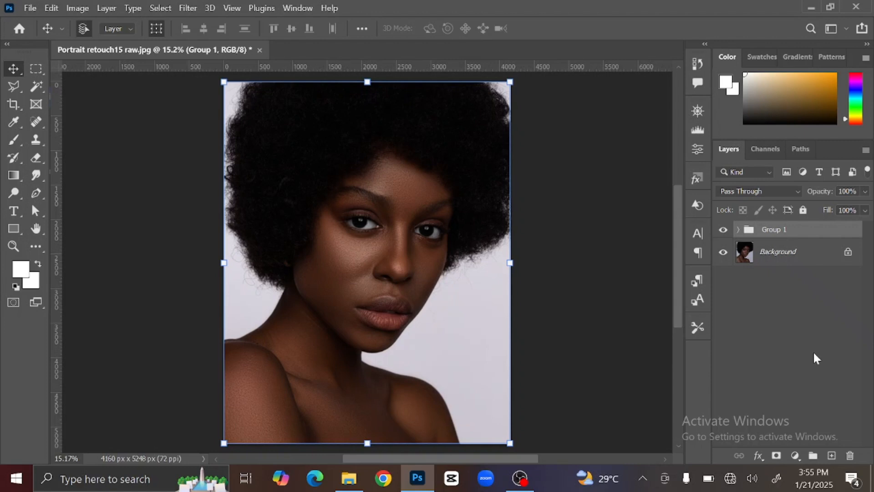
- Toggle the visibility of the layer group to compare the retouched portrait with the original, and deselect the group
click(723, 230)
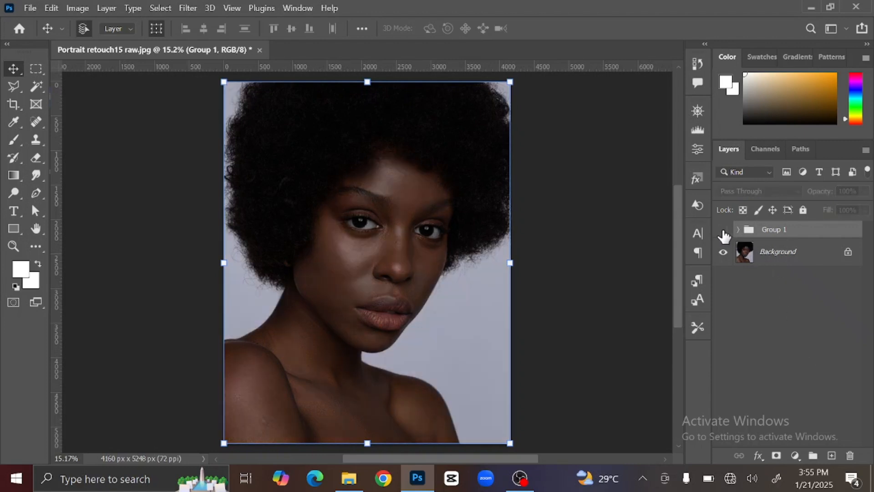
click(723, 231)
click(578, 234)
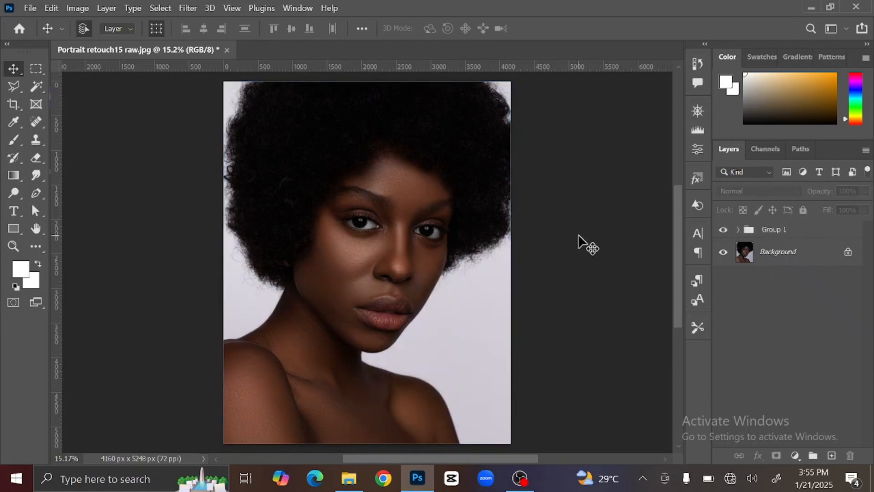